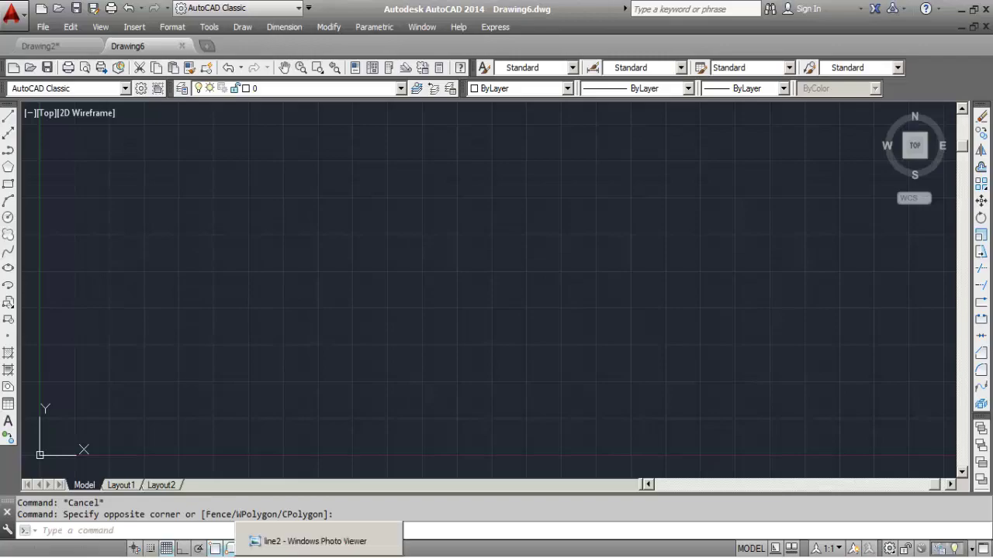
- Show the line2 reference picture of the dimensioned rectangle beside the AutoCAD window
click(310, 549)
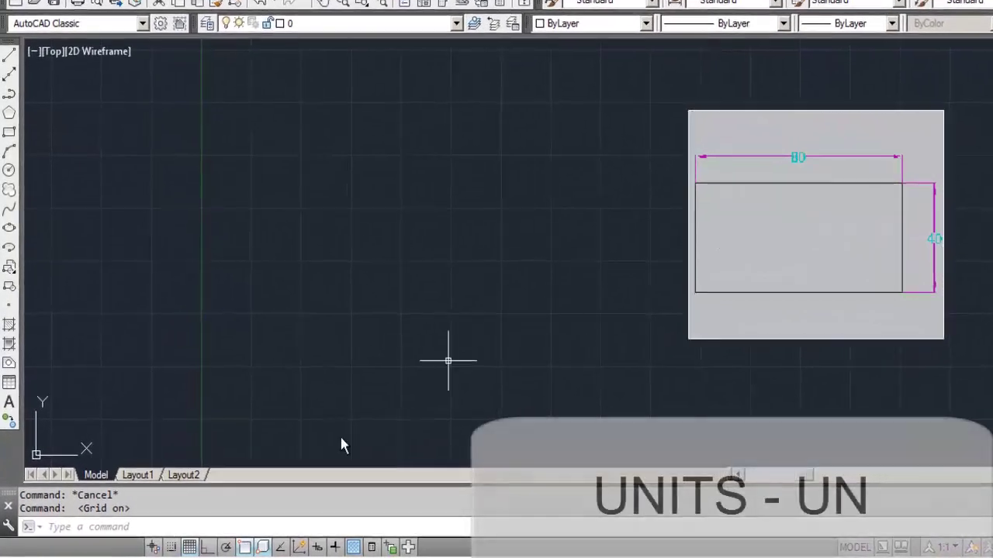
- Using UN, set Decimal length units and a Millimeters insertion scale in Drawing Units
click(297, 521)
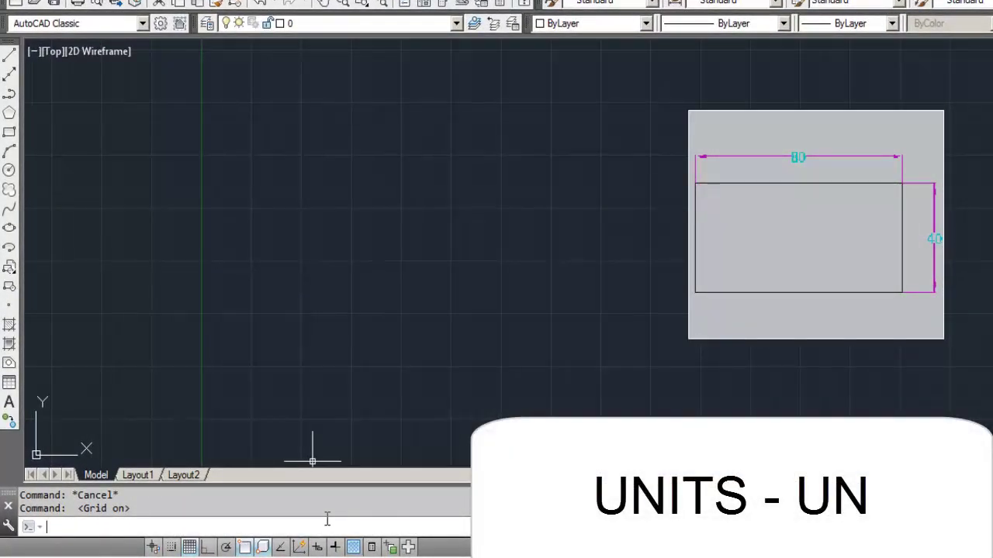
text(un)
key(Return)
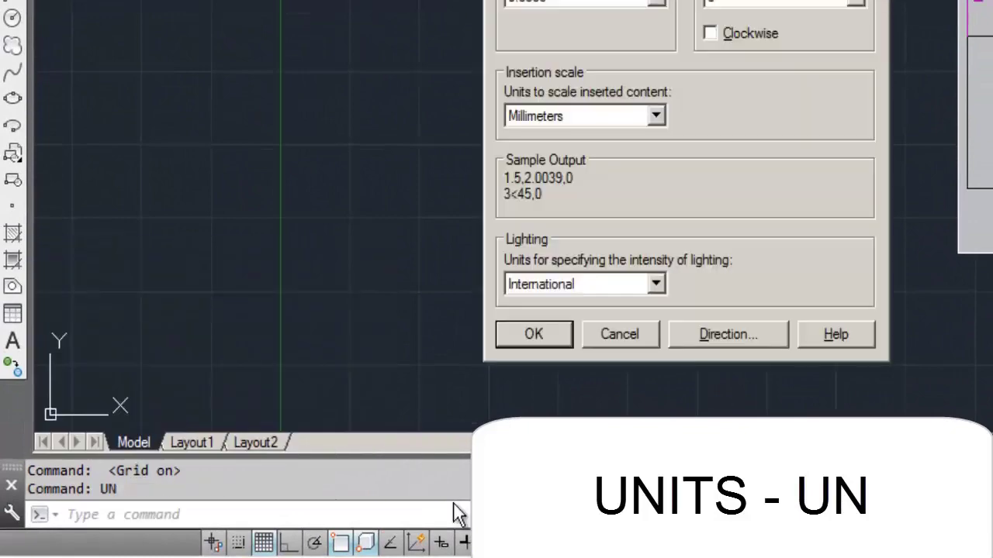
click(655, 1)
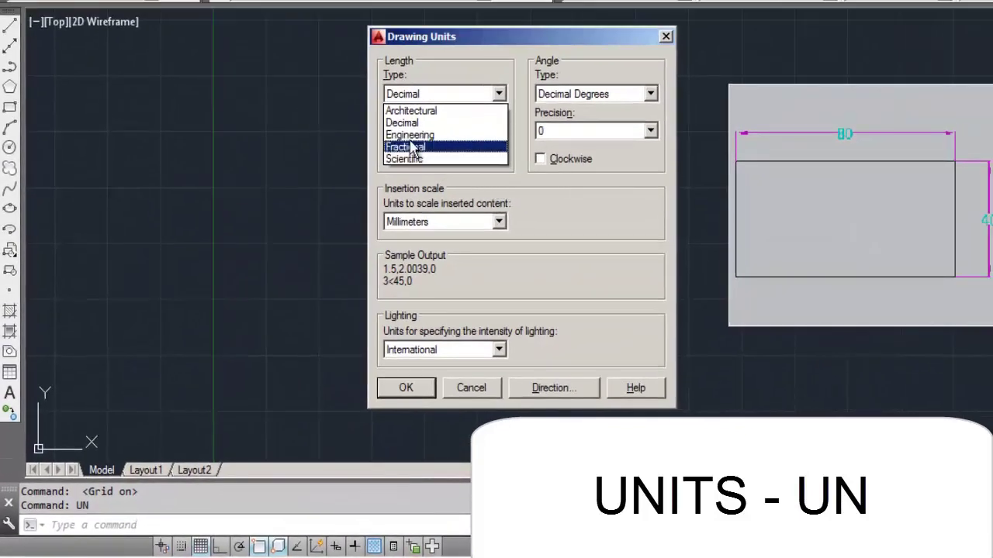
click(423, 124)
click(427, 224)
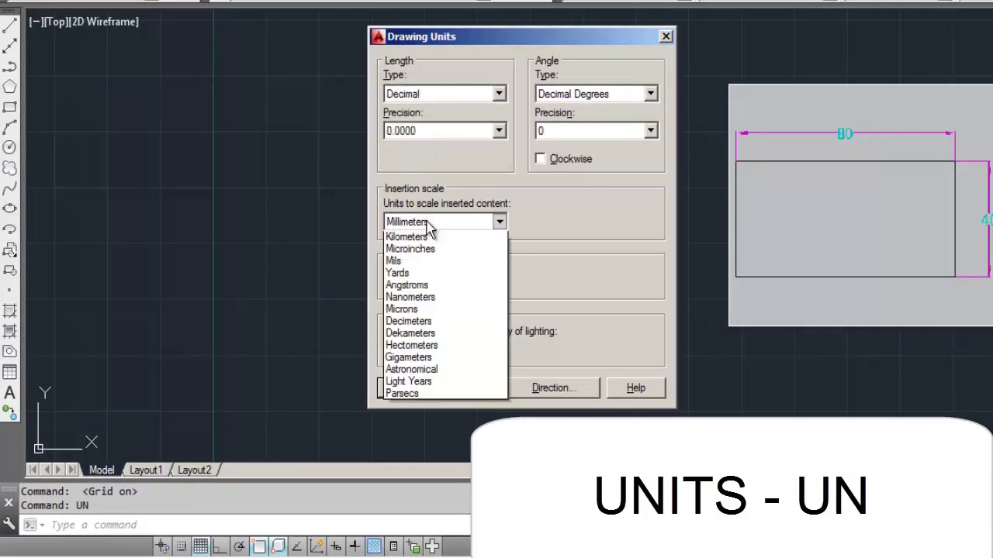
click(411, 287)
click(427, 223)
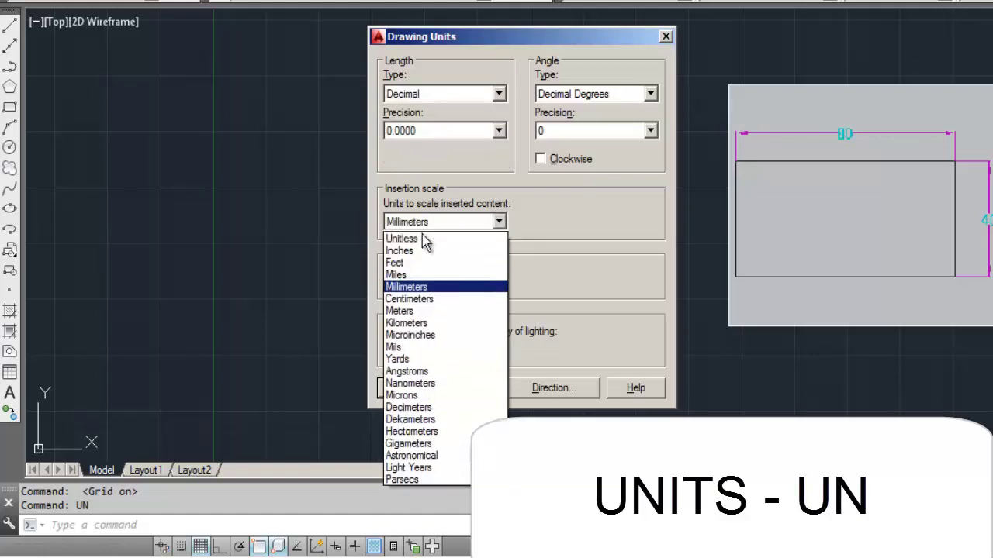
click(421, 250)
click(439, 221)
click(429, 288)
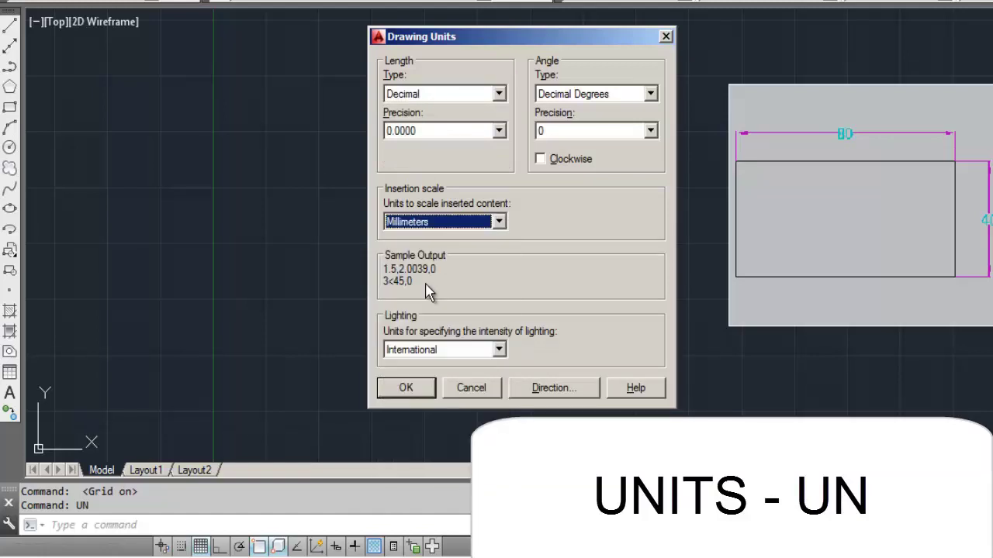
click(406, 386)
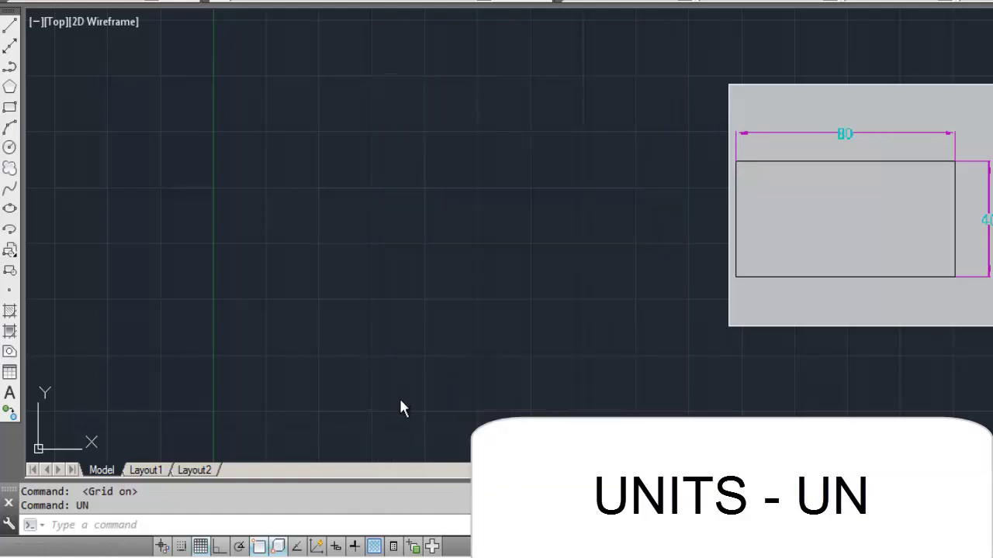
click(171, 525)
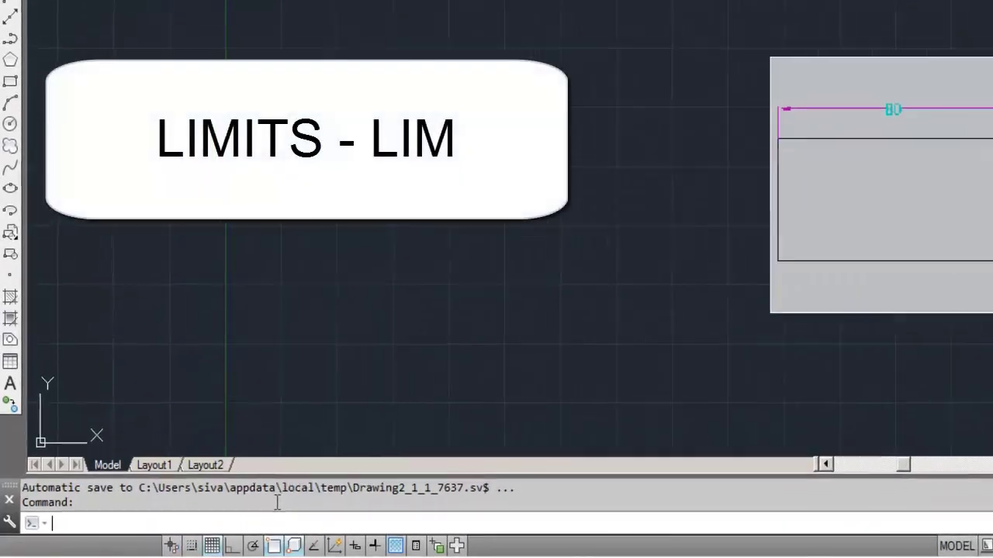
- Set the drawing limits with LIM, keeping 0,0 and entering 100,100 as the upper-right corner
text(lim)
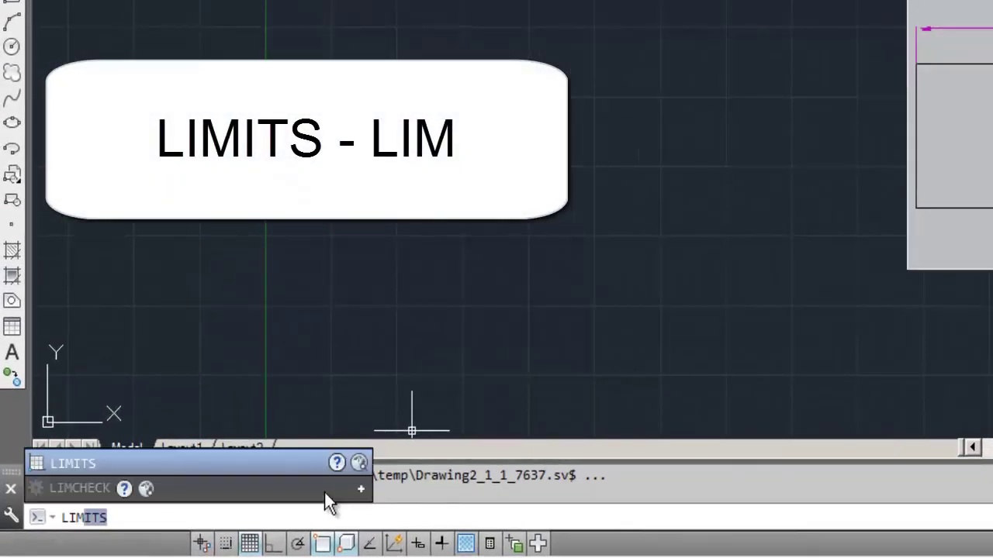
key(Return)
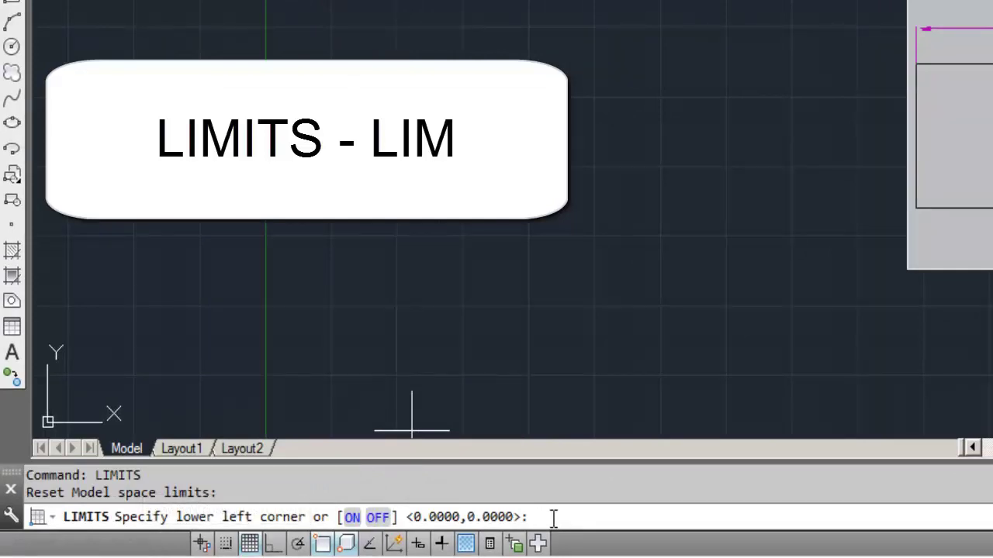
key(Return)
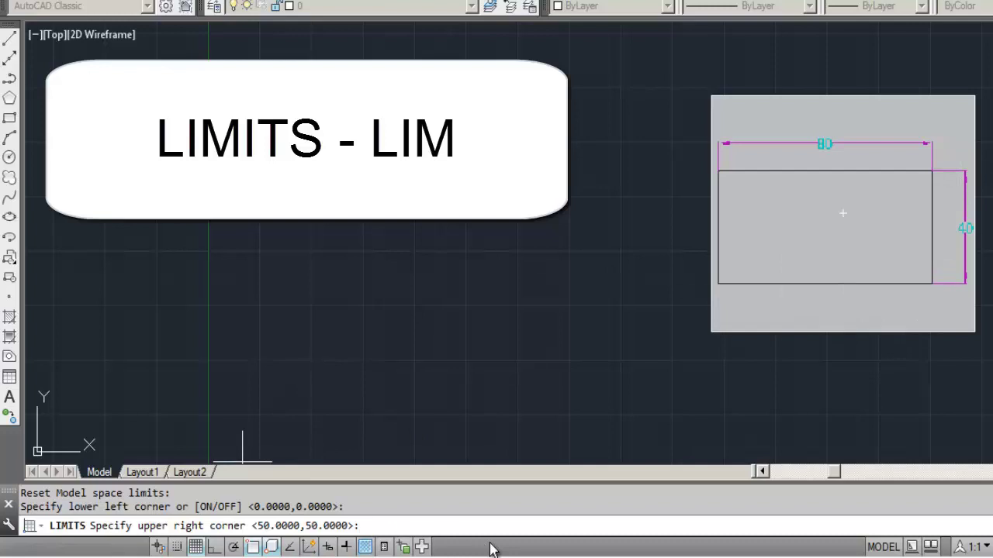
text(100)
key(BackSpace)
key(Return)
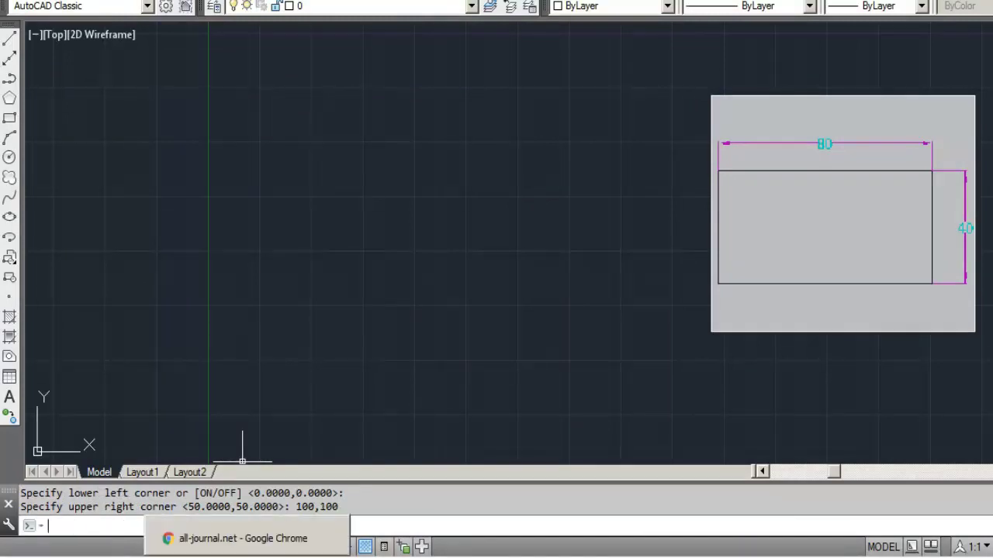
- Run Zoom All so the 0,0 to 100,100 limits fill the view
text(z)
key(Return)
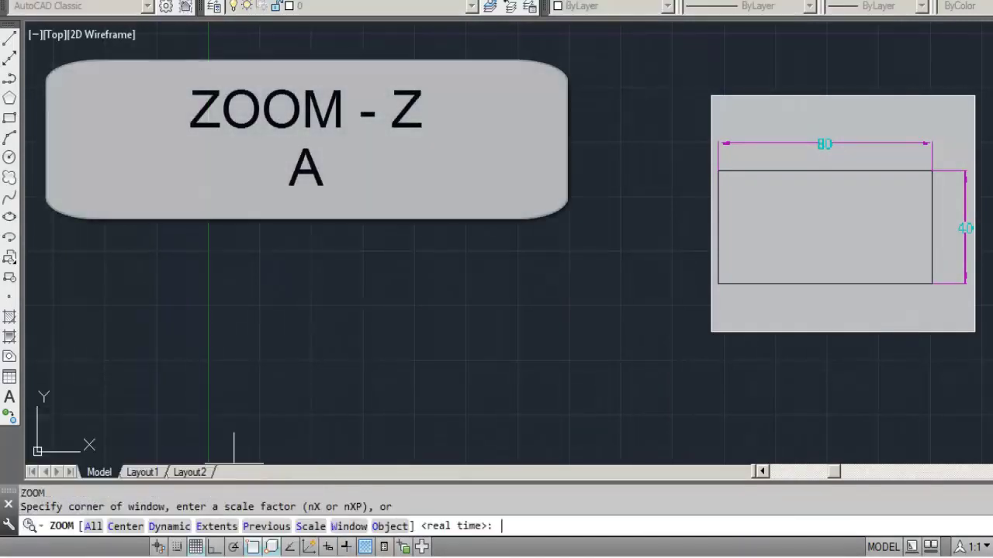
text(a)
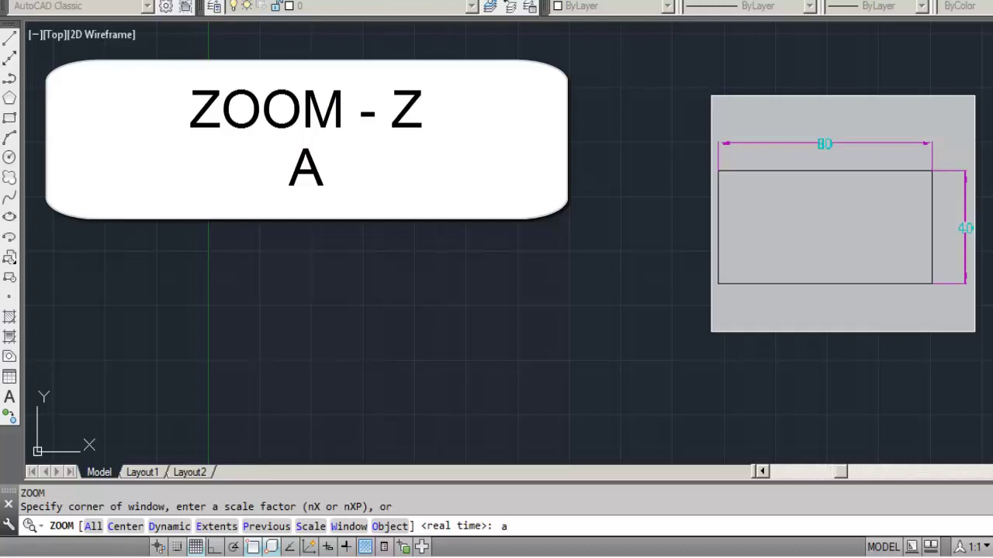
key(Return)
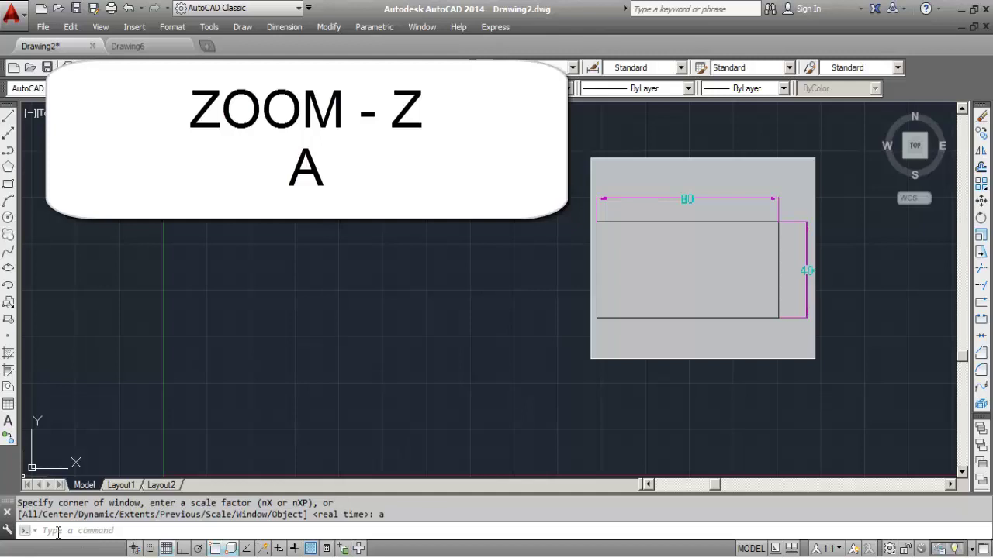
key(Escape)
key(Escape)
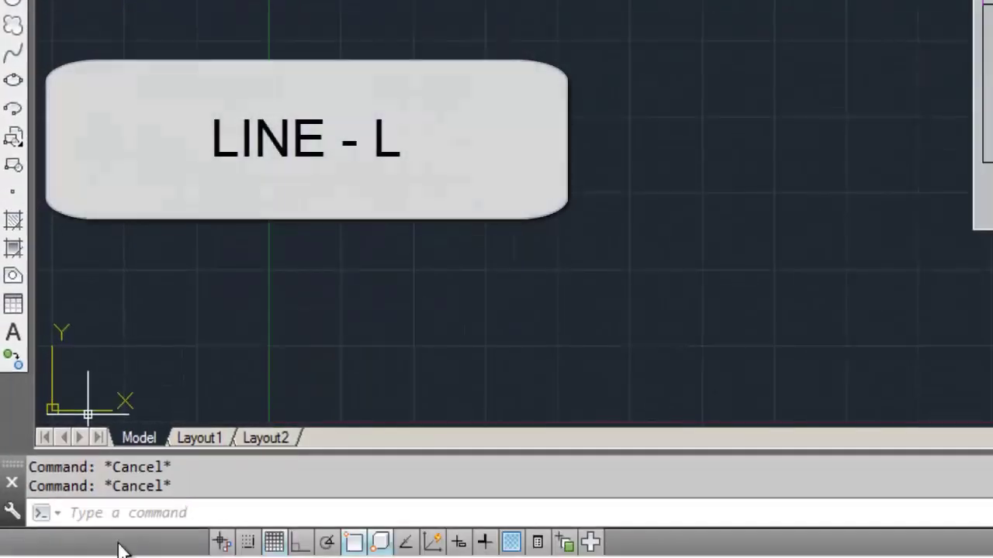
- Start the LINE command and place the first corner on the left side of the grid
click(129, 512)
text(l)
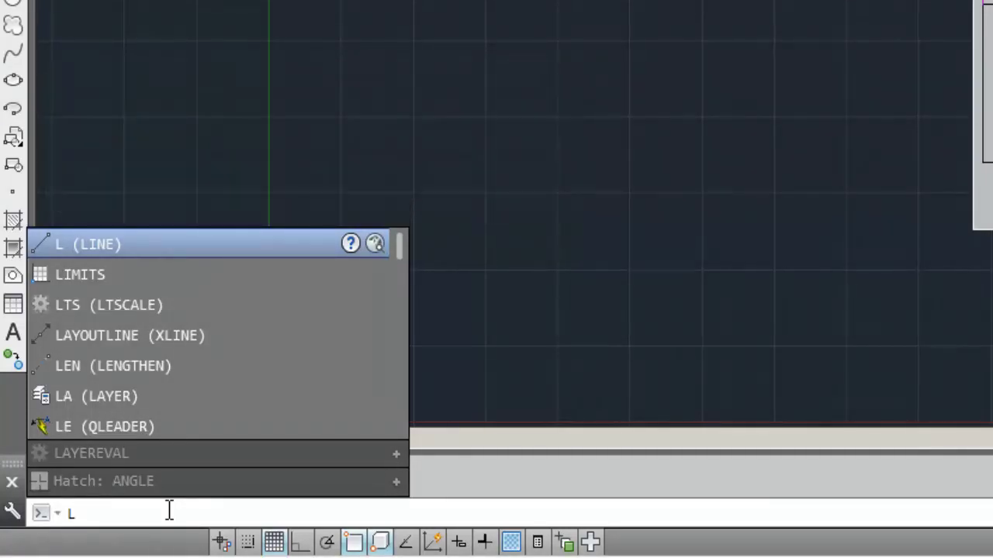
key(Return)
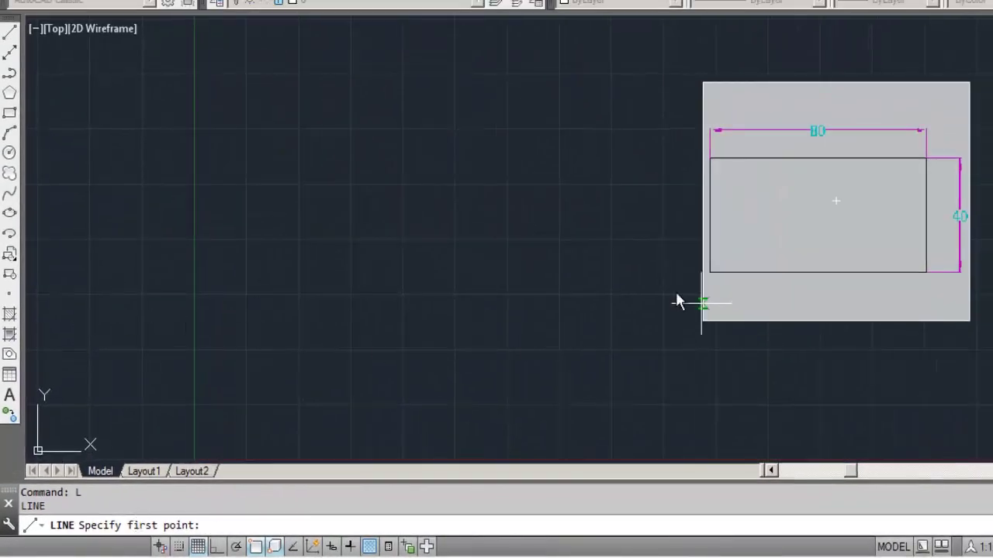
click(118, 317)
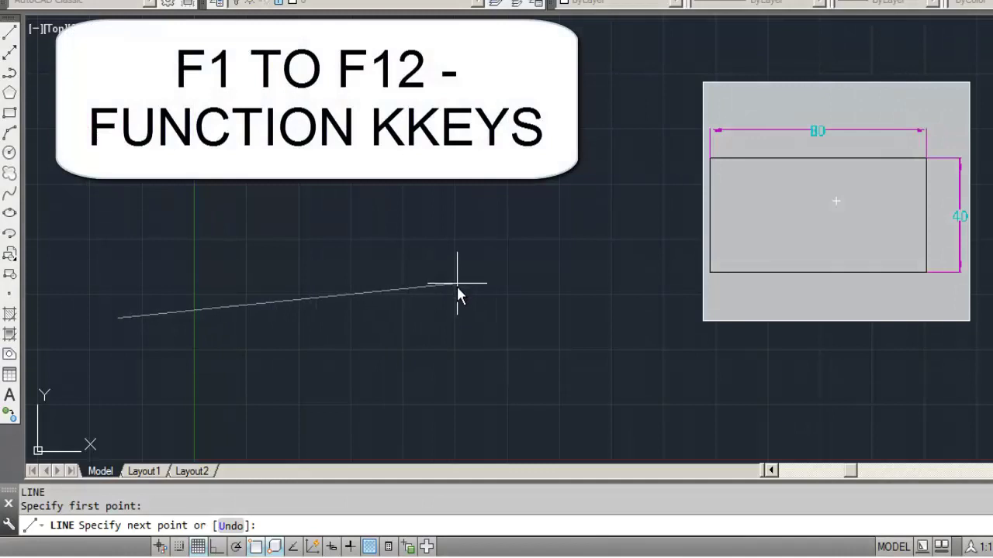
- With Ortho on, draw edges of 80, 40, 80 and 40 to close the rectangle
key(F8)
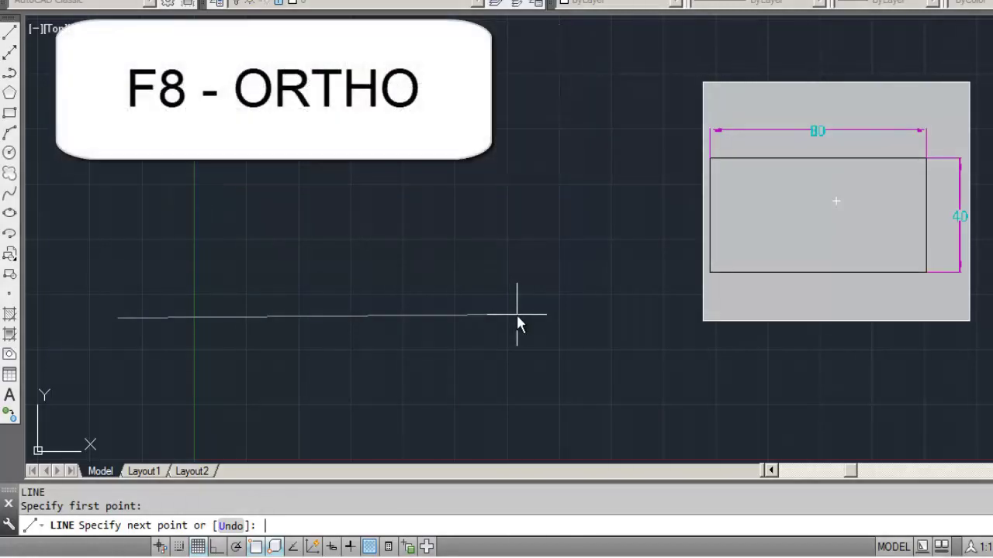
key(F8)
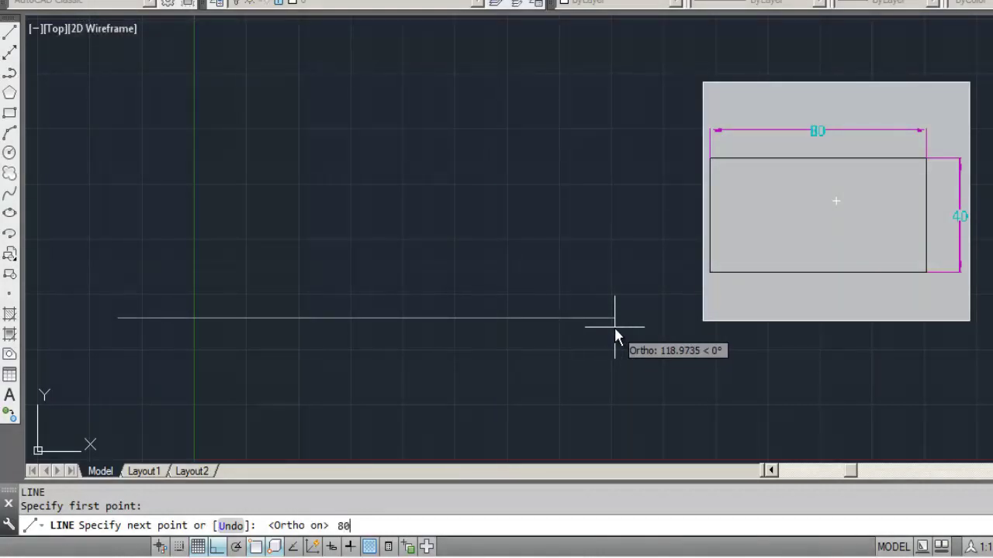
key(Return)
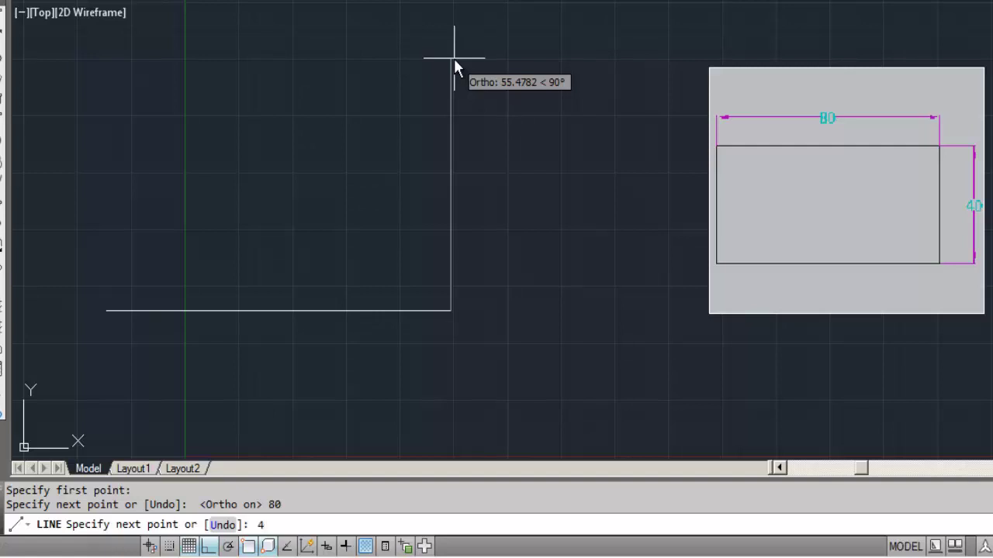
key(Return)
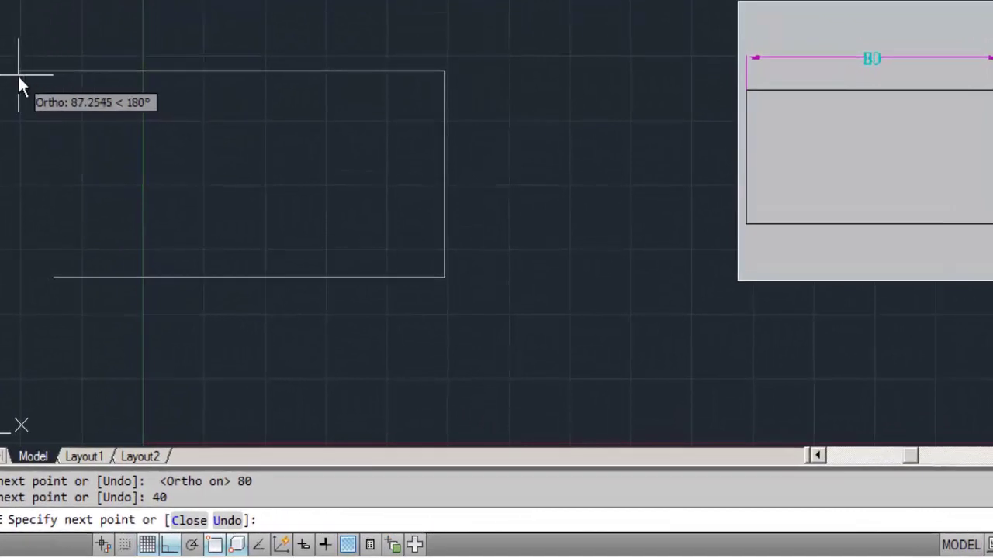
text(80)
key(Return)
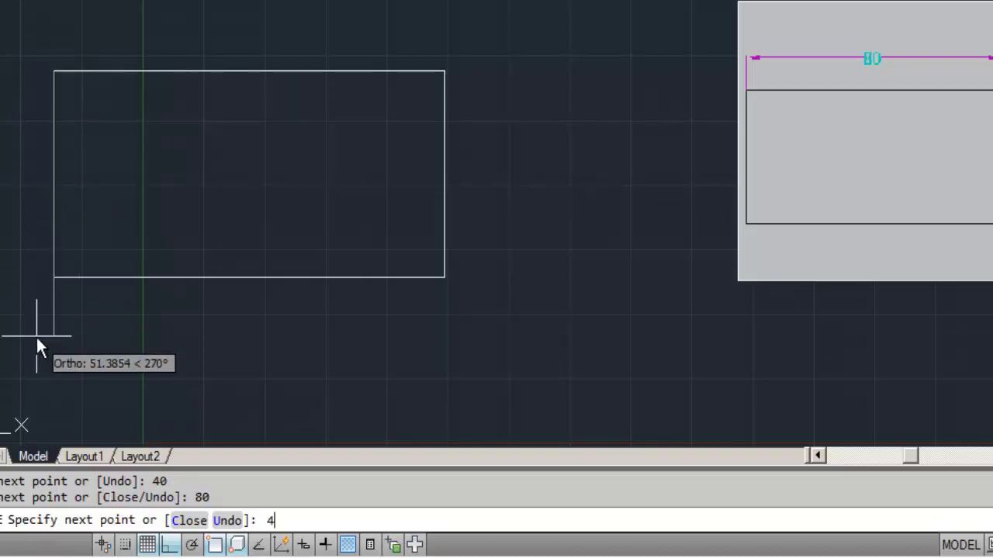
text(40)
key(Return)
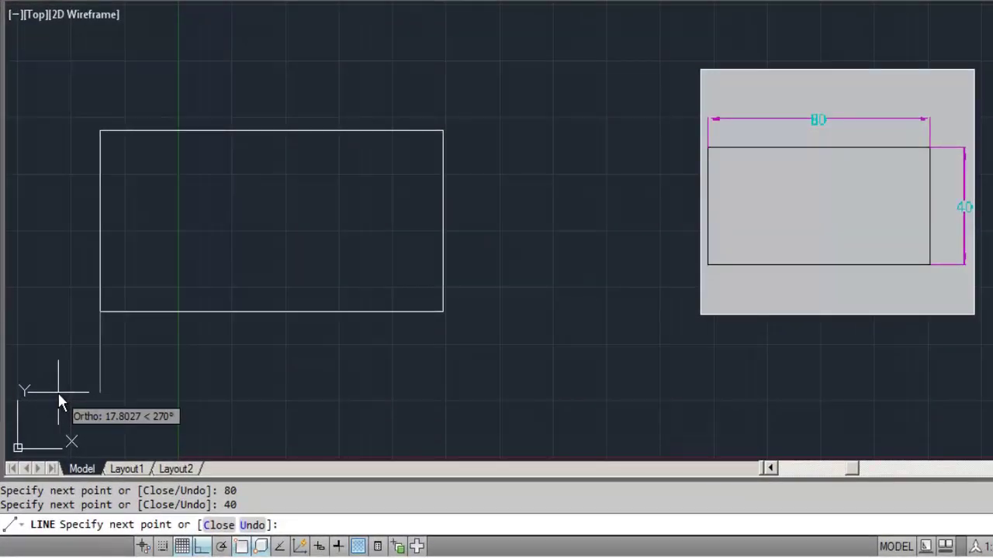
key(Return)
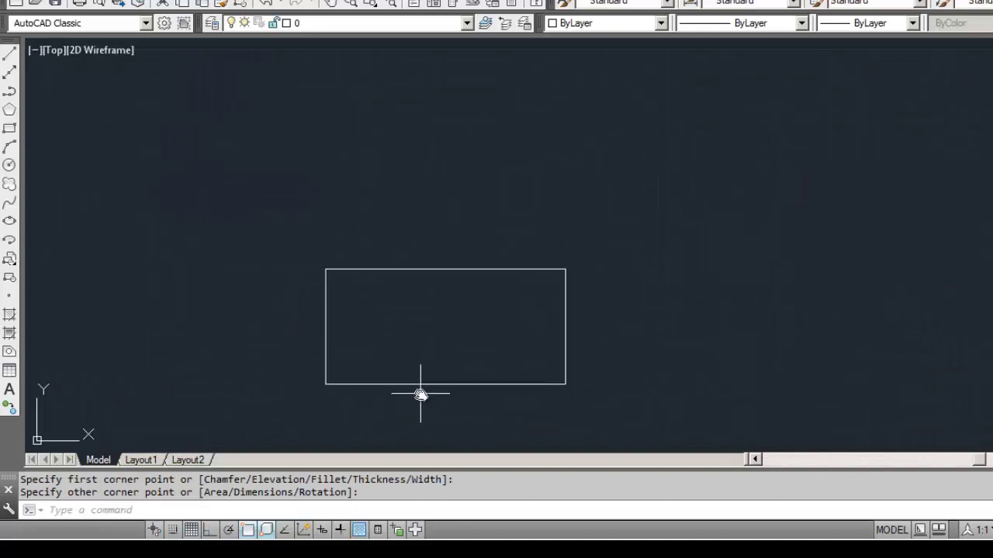
scroll(416, 397, up, 4)
scroll(419, 384, down, 4)
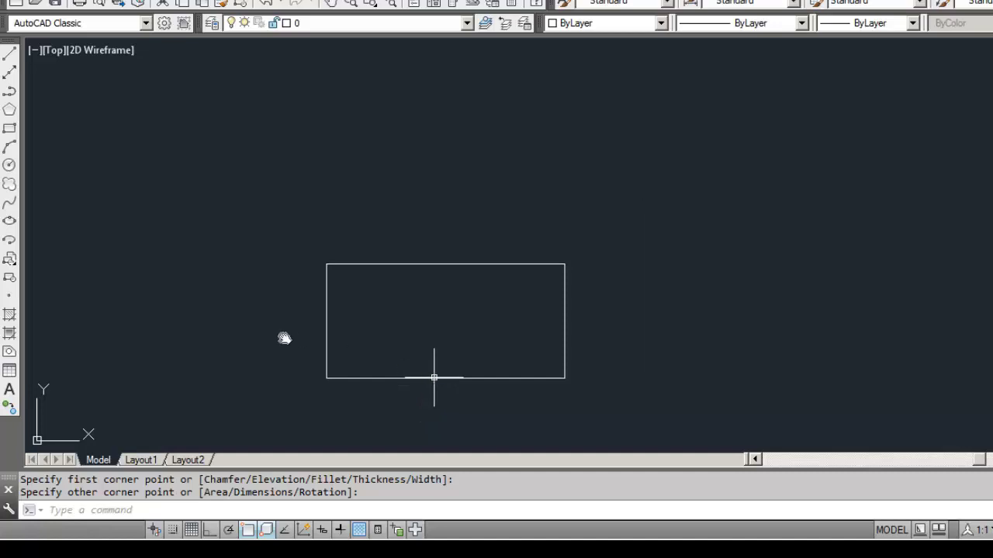
mouse_move(522, 362)
middle_down()
mouse_move(711, 354)
mouse_move(359, 352)
mouse_move(791, 345)
mouse_move(519, 368)
mouse_move(272, 339)
mouse_move(260, 350)
middle_up()
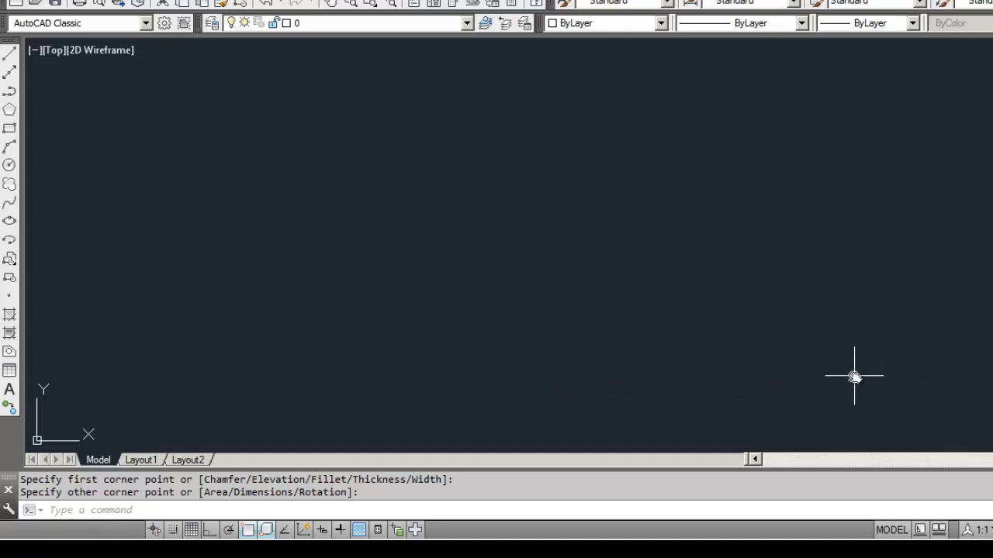
scroll(442, 365, down, 3)
scroll(408, 378, up, 4)
middle_drag(365, 401, 175, 366)
scroll(175, 366, down, 1)
scroll(155, 359, up, 5)
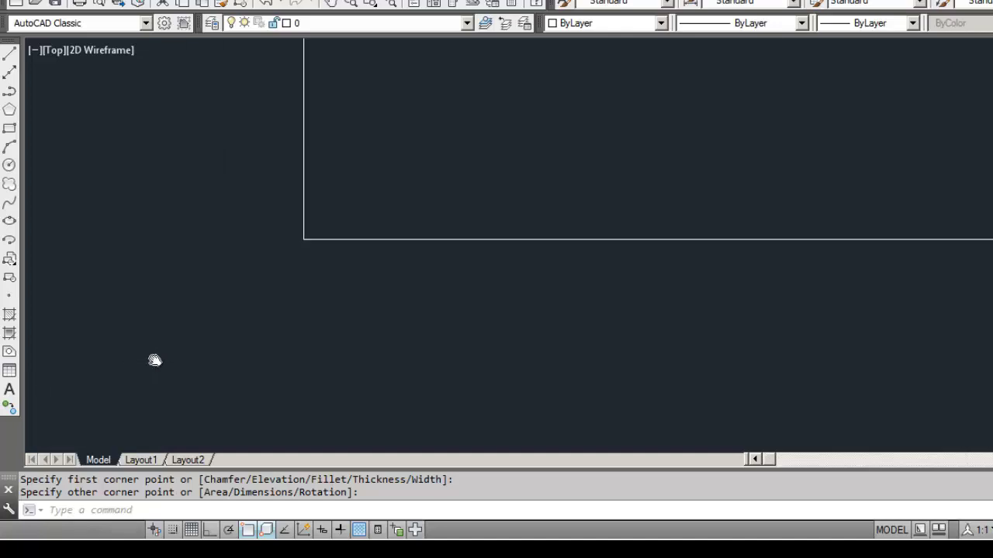
scroll(155, 359, down, 5)
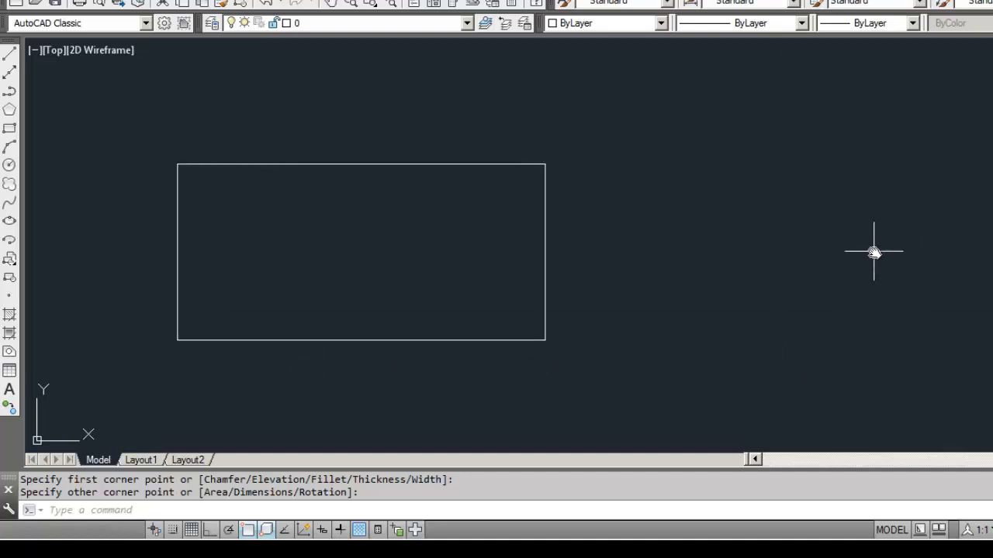
scroll(873, 251, up, 5)
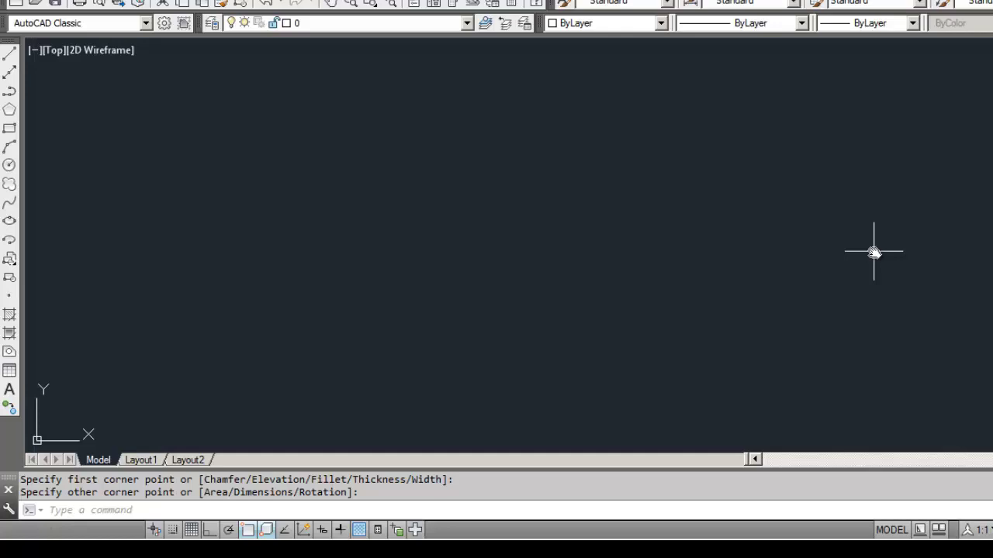
scroll(874, 252, down, 5)
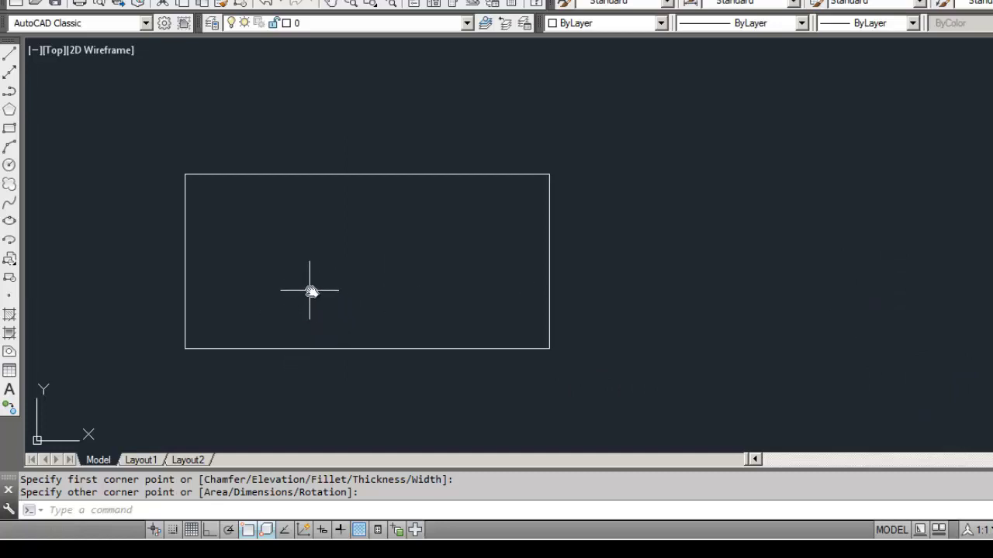
scroll(320, 289, up, 5)
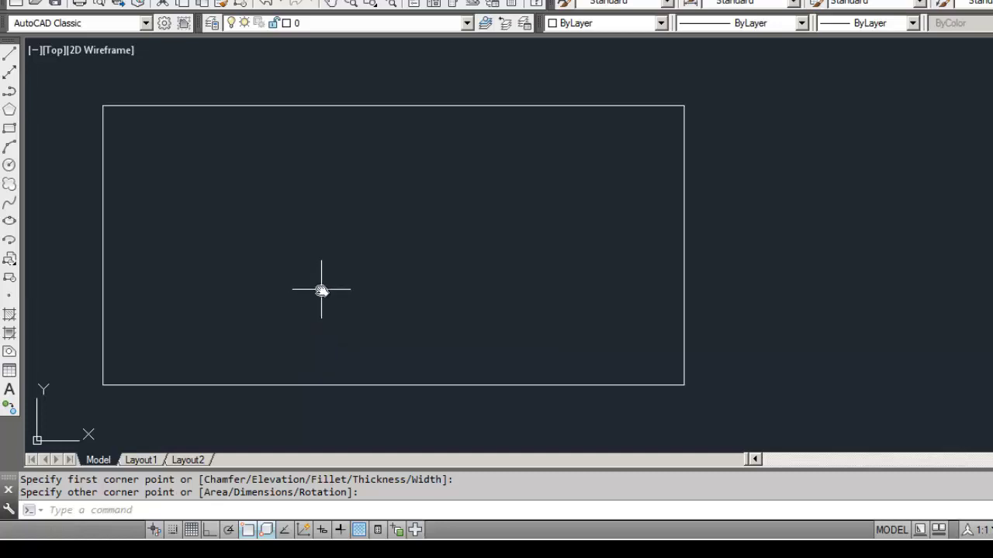
scroll(352, 277, down, 6)
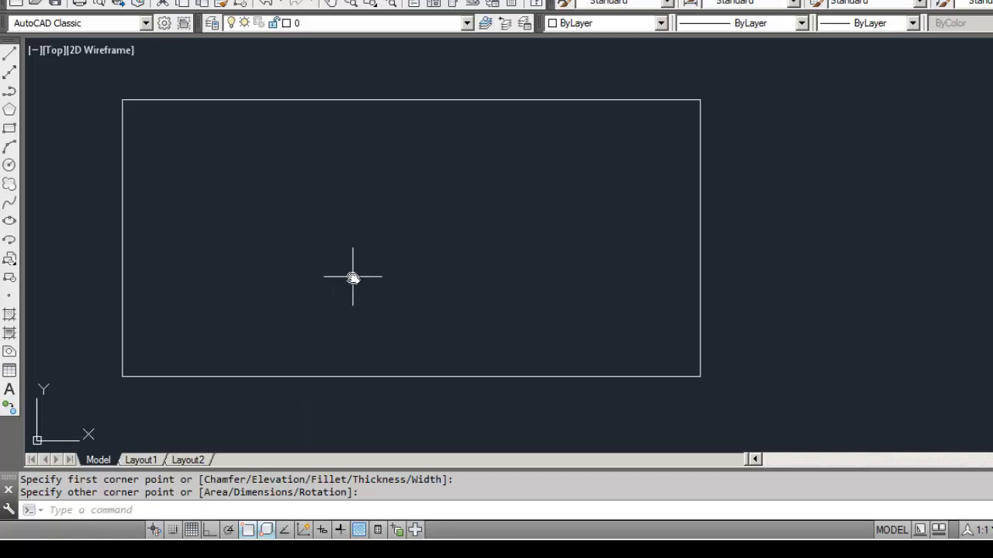
scroll(352, 277, up, 4)
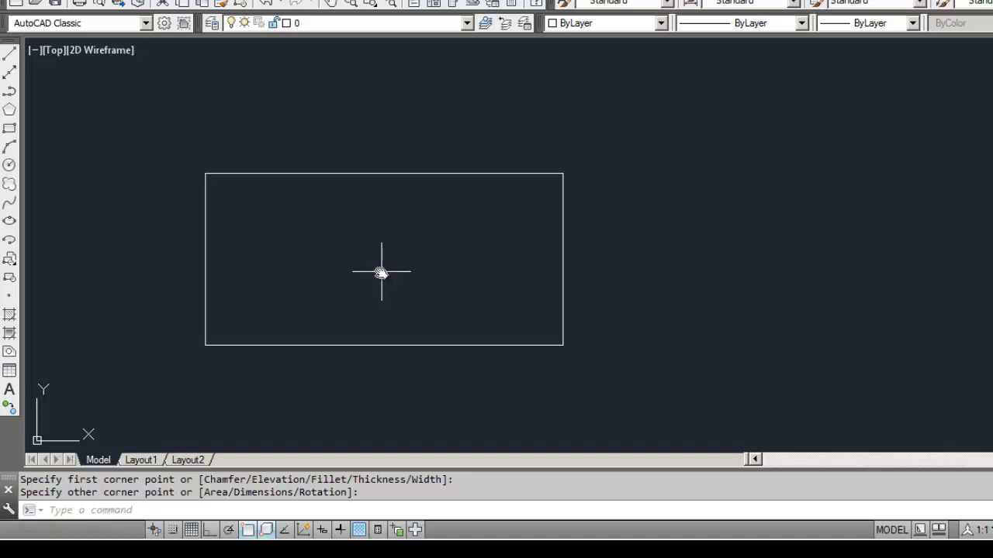
- Draw a smaller rectangle with the Rectangle tool to the left of the existing one
middle_drag(355, 268, 581, 257)
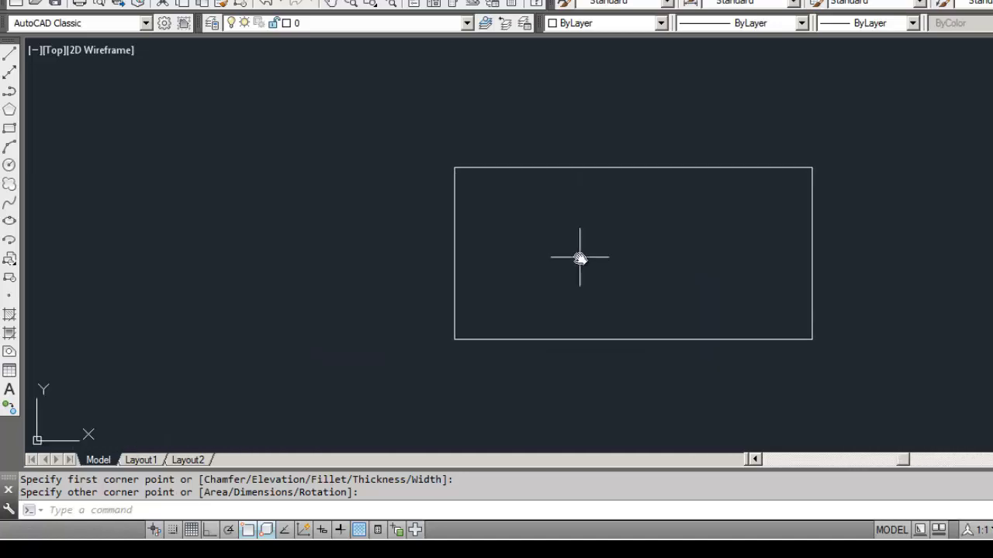
click(10, 128)
click(257, 212)
click(430, 322)
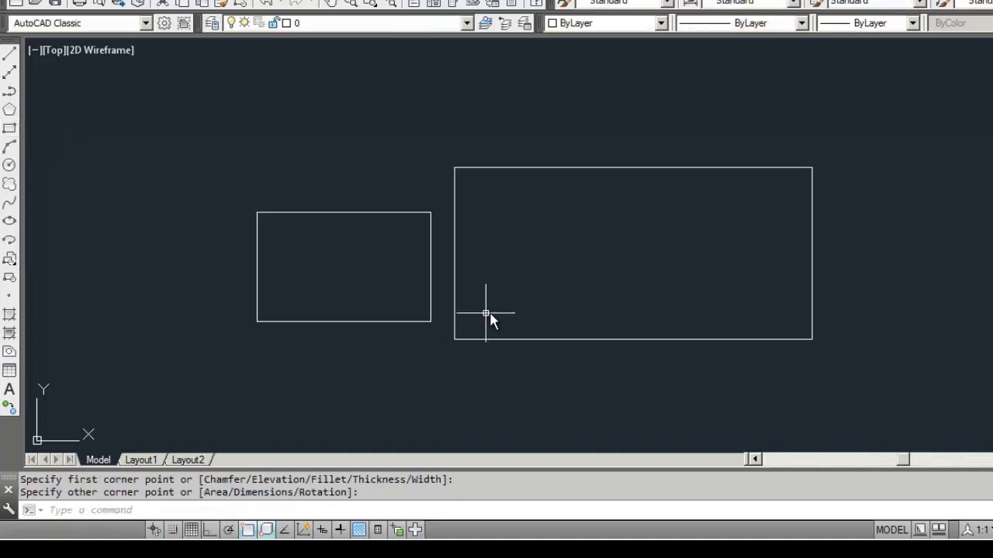
mouse_move(488, 317)
middle_down()
mouse_move(654, 300)
mouse_move(339, 300)
mouse_move(628, 299)
mouse_move(533, 340)
mouse_move(457, 324)
mouse_move(536, 308)
mouse_move(620, 309)
mouse_move(485, 321)
middle_up()
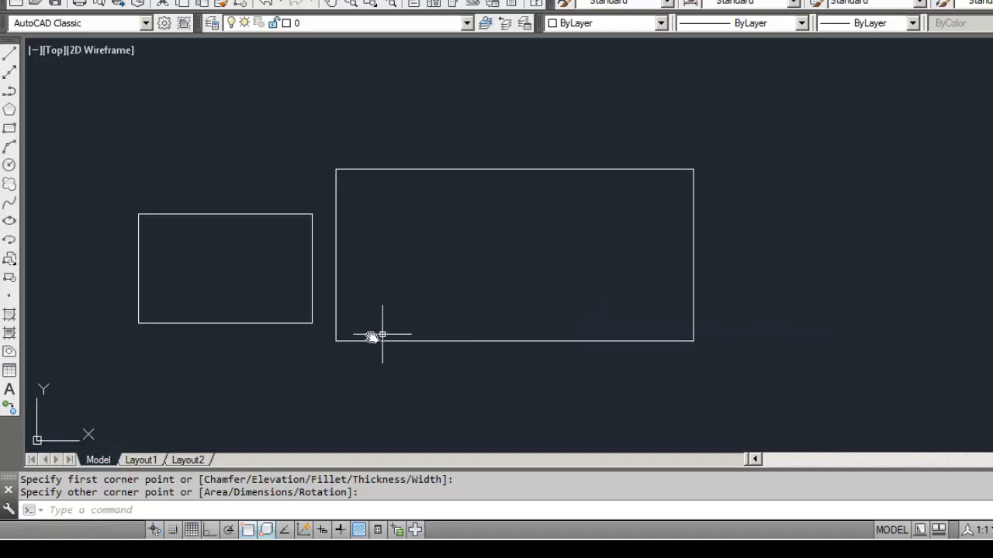
mouse_move(339, 333)
middle_down()
mouse_move(470, 343)
mouse_move(336, 333)
middle_up()
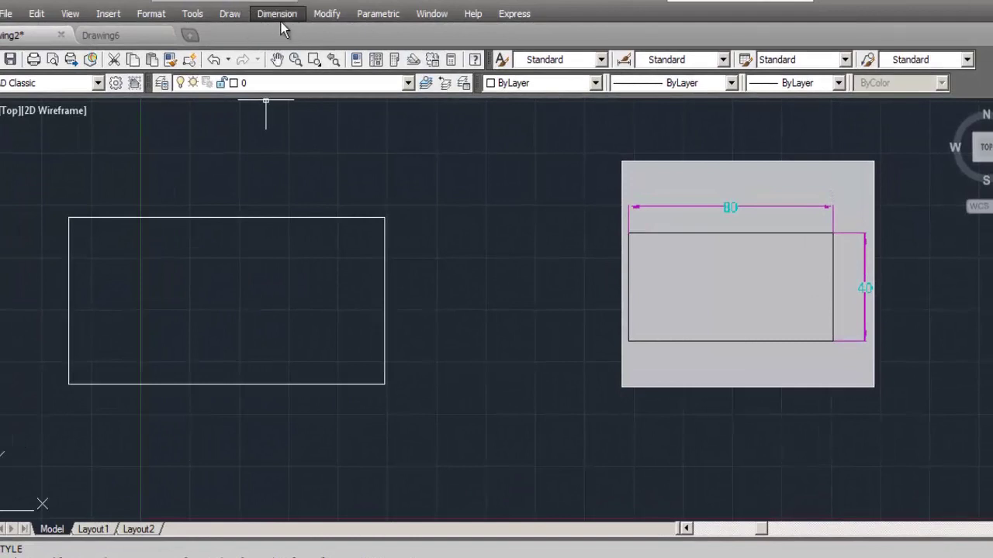
- Check the Dimension menu, then type DLI for DIMLINEAR at the command line
click(278, 14)
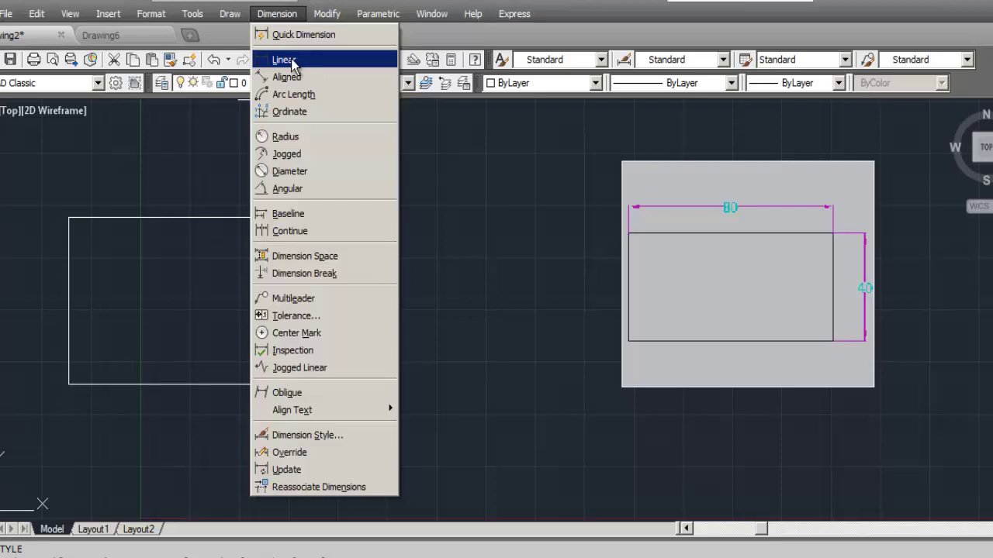
click(240, 108)
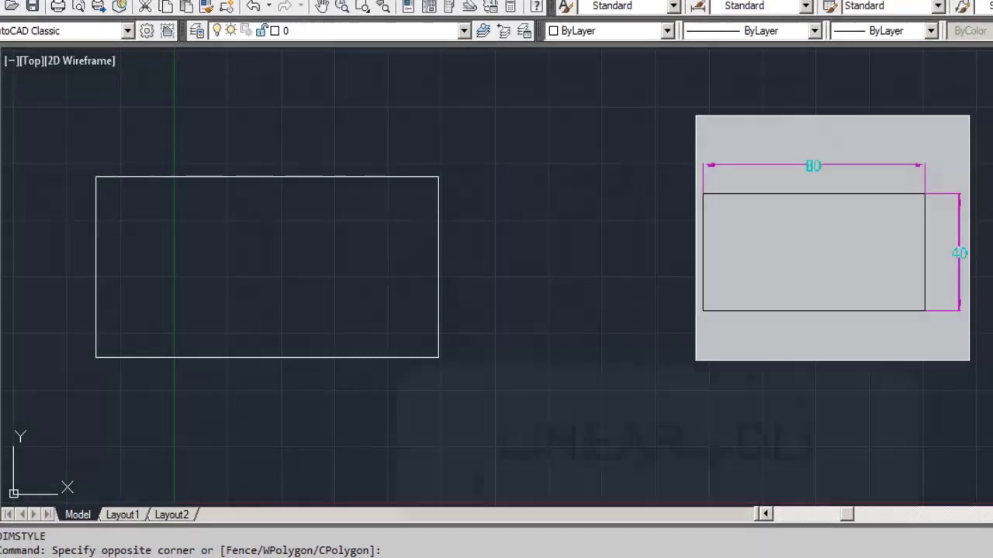
text(dli)
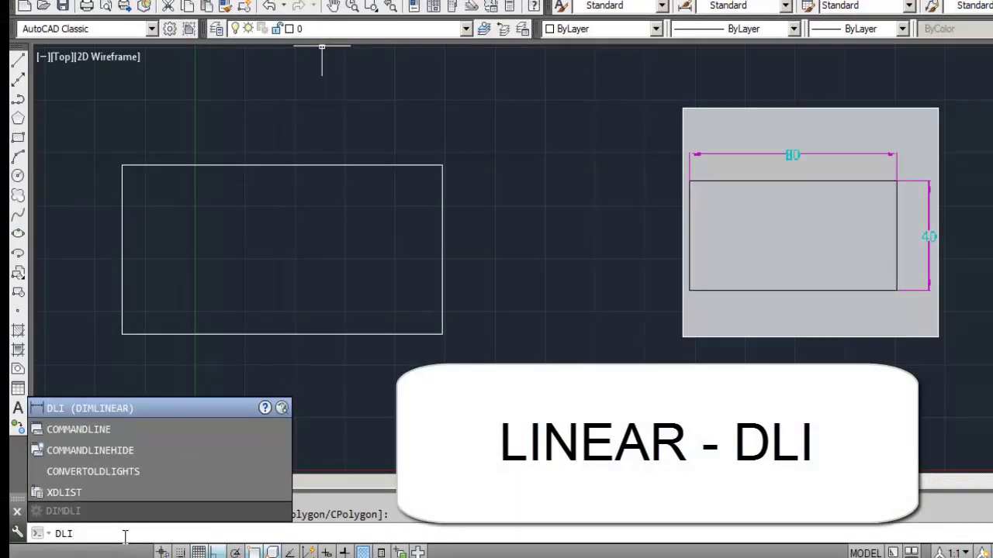
- Dimension the top edge from the top-left to the top-right corner, placing the 80 dimension above
key(Return)
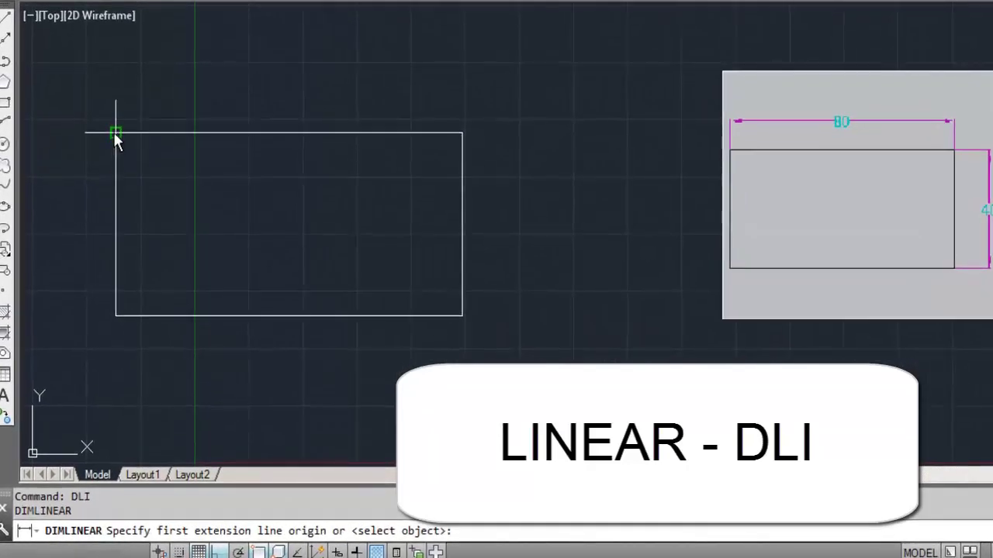
click(115, 132)
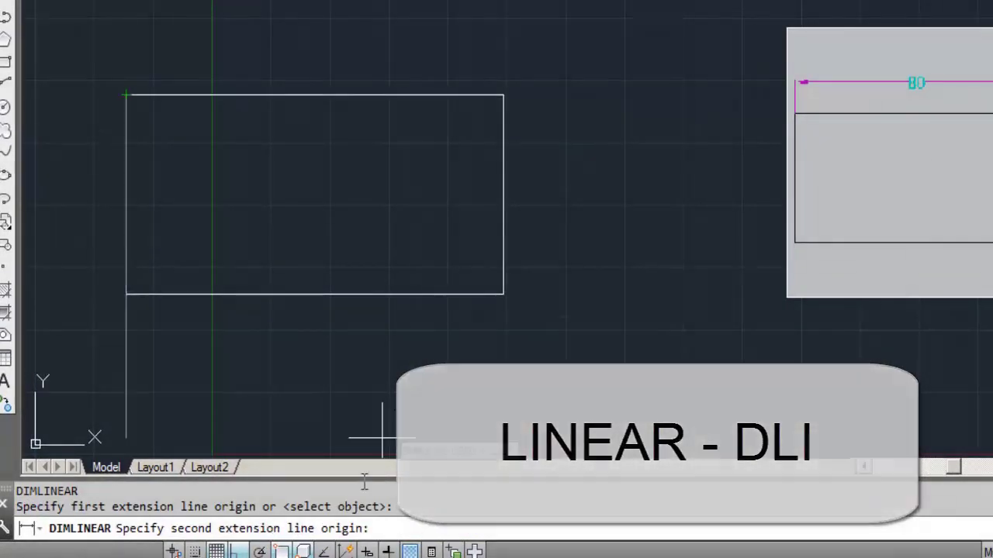
click(508, 96)
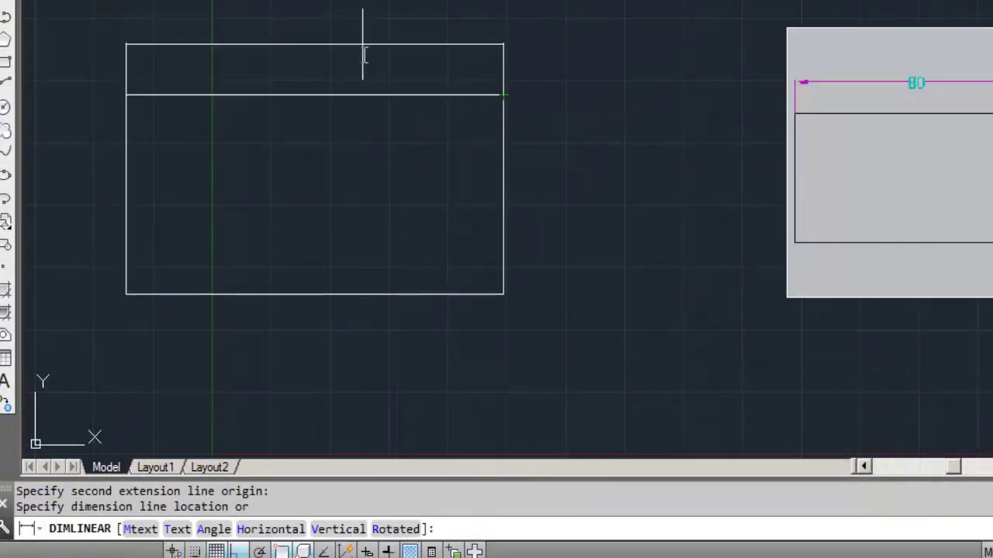
click(349, 49)
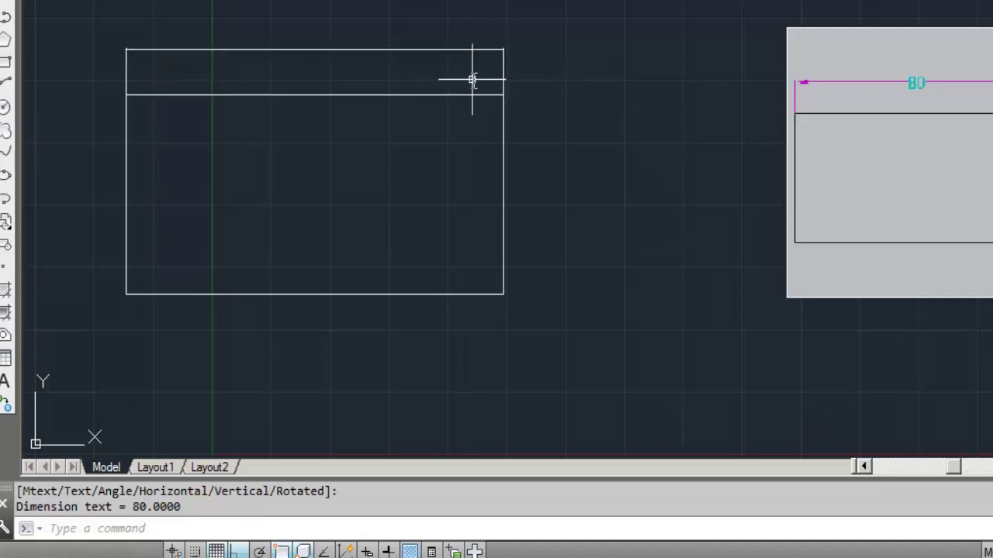
click(234, 529)
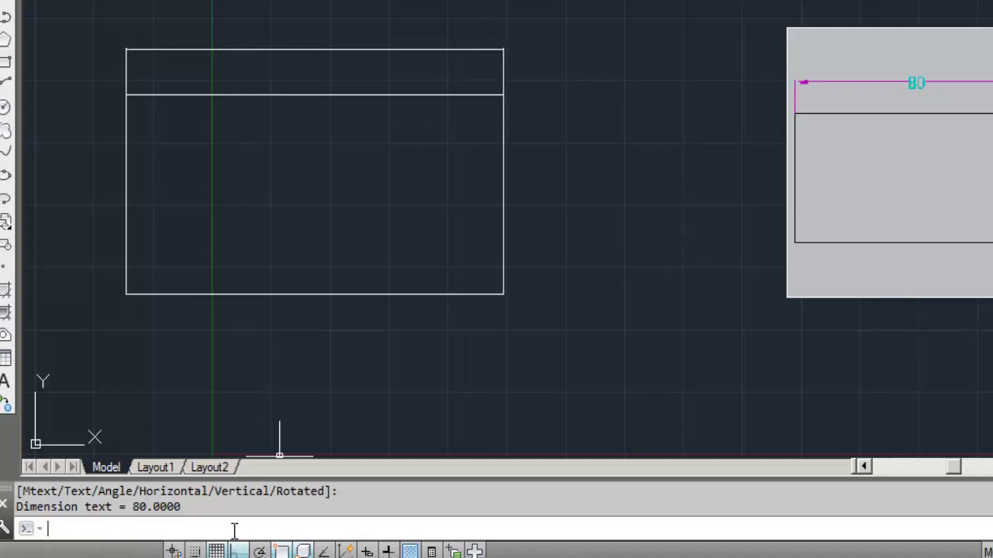
click(304, 53)
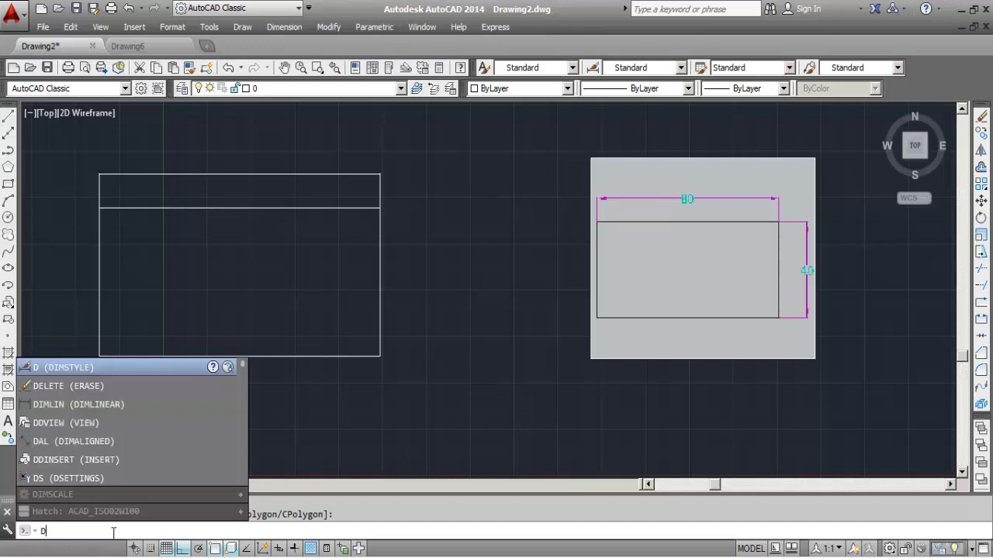
- Edit the Standard dimension style and change its text height from 0.0100 to 1
key(Return)
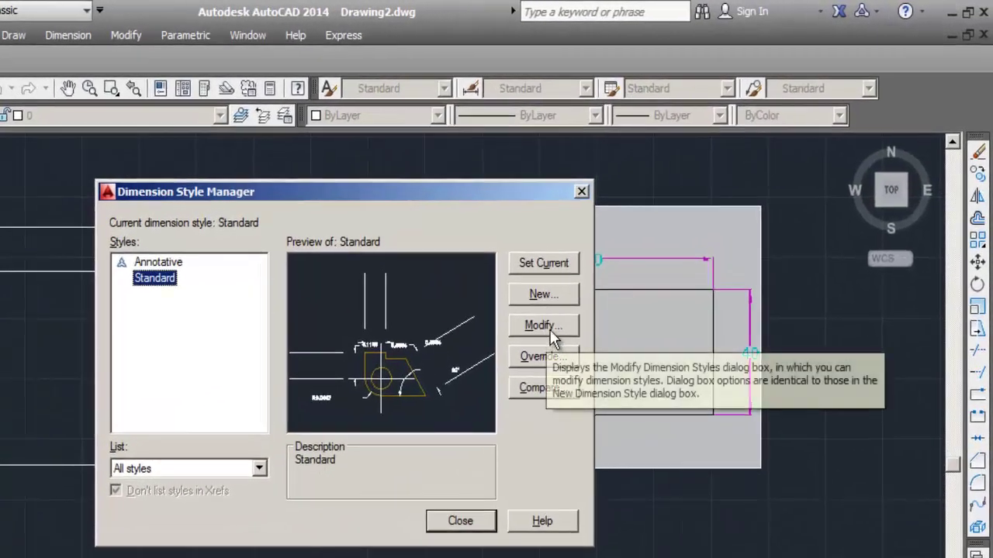
click(550, 331)
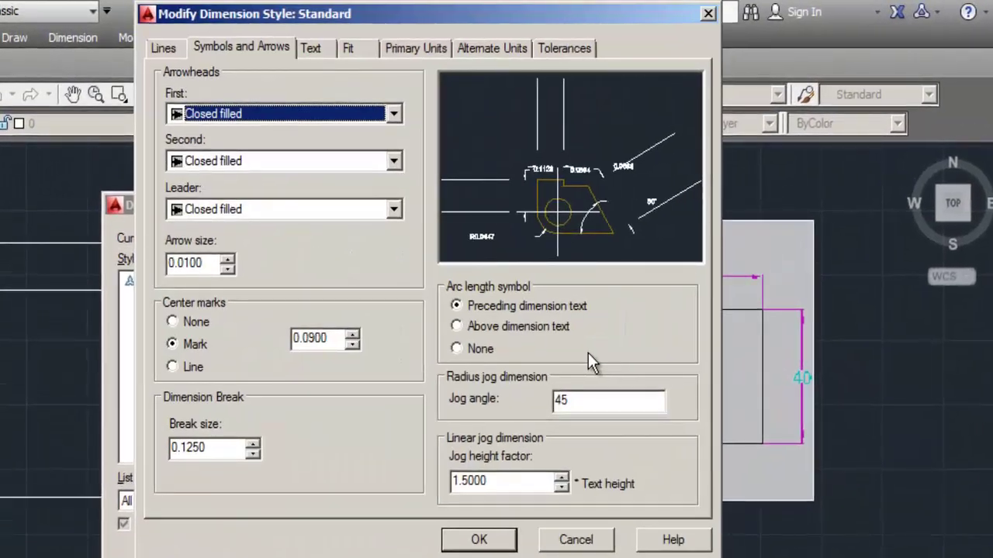
click(180, 51)
click(257, 48)
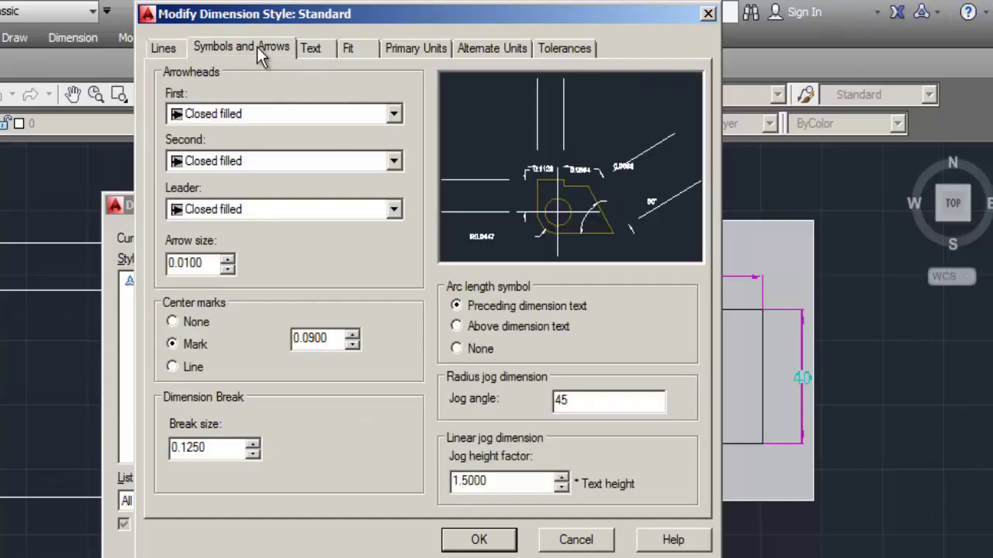
click(314, 50)
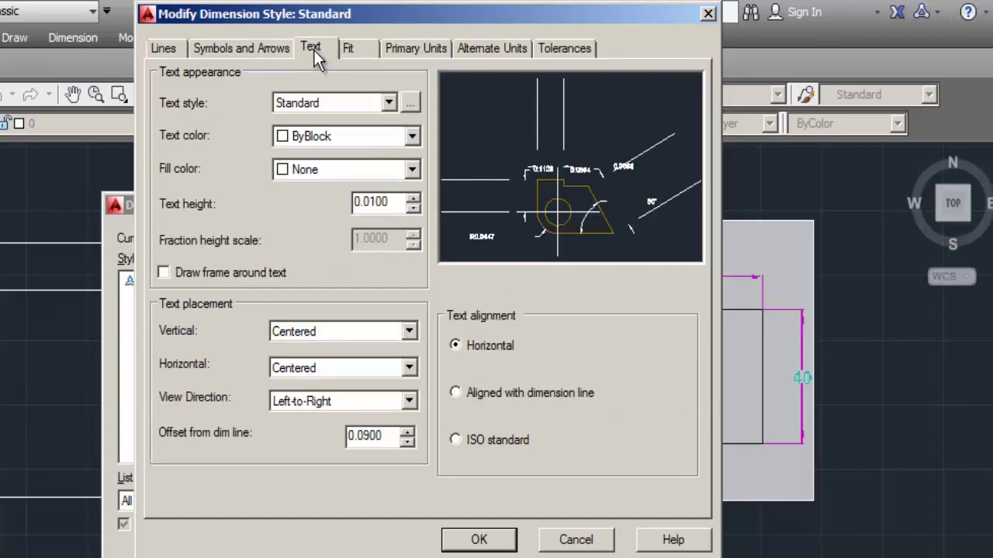
click(396, 202)
drag(396, 202, 266, 192)
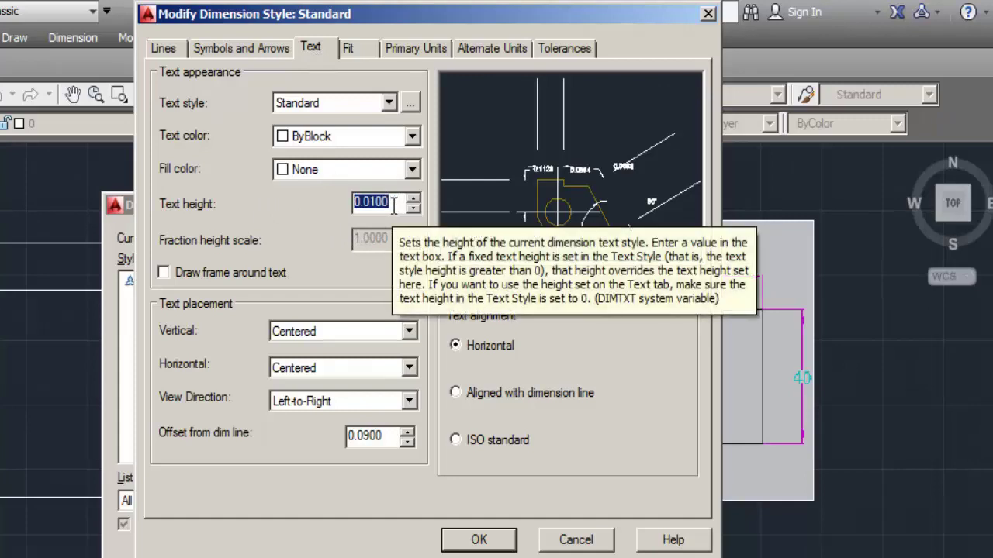
text(1)
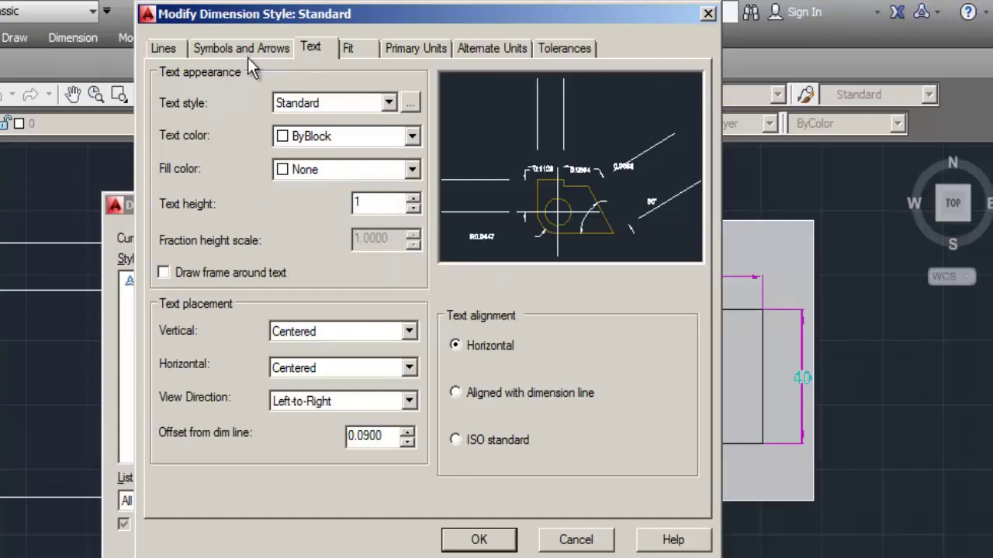
- Set the Standard style's arrow size to 1 and confirm the change
click(270, 48)
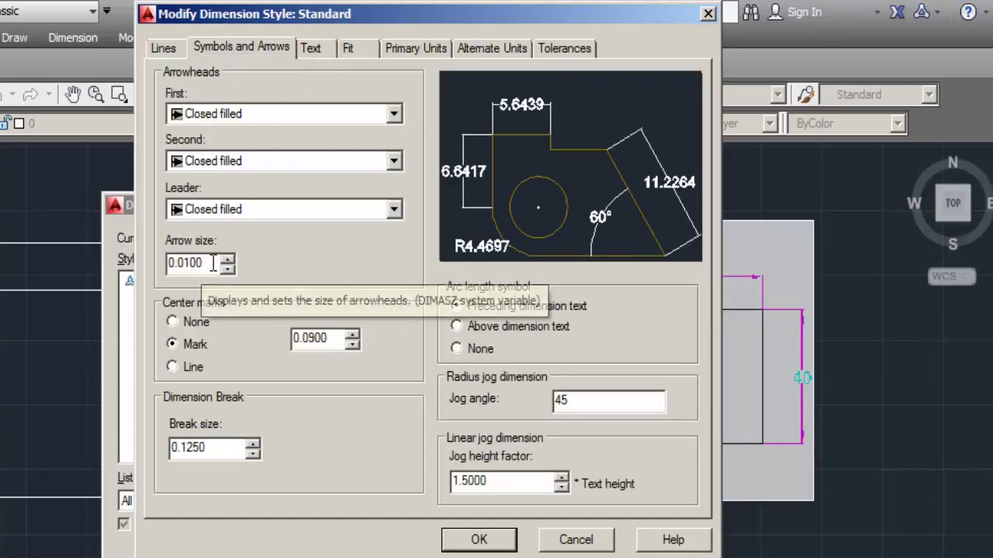
drag(213, 264, 159, 264)
text(1)
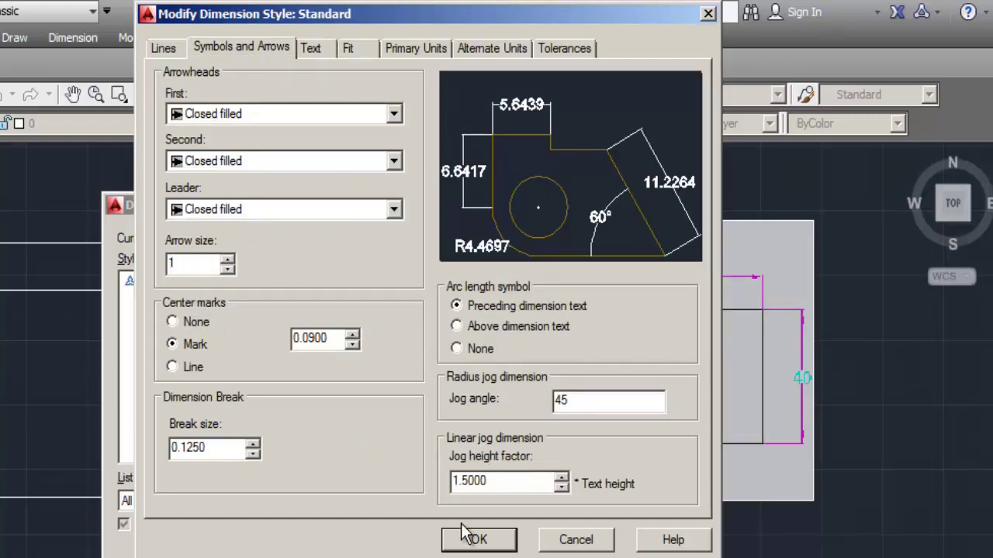
click(479, 541)
click(494, 553)
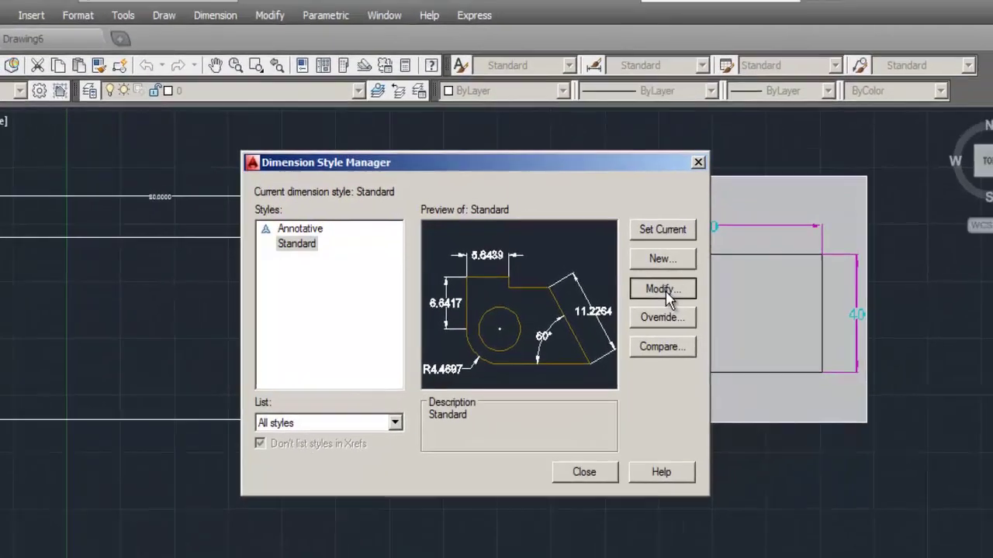
- Give the Standard dimension style a text height of 4 and an arrow size of 4
click(768, 222)
click(411, 31)
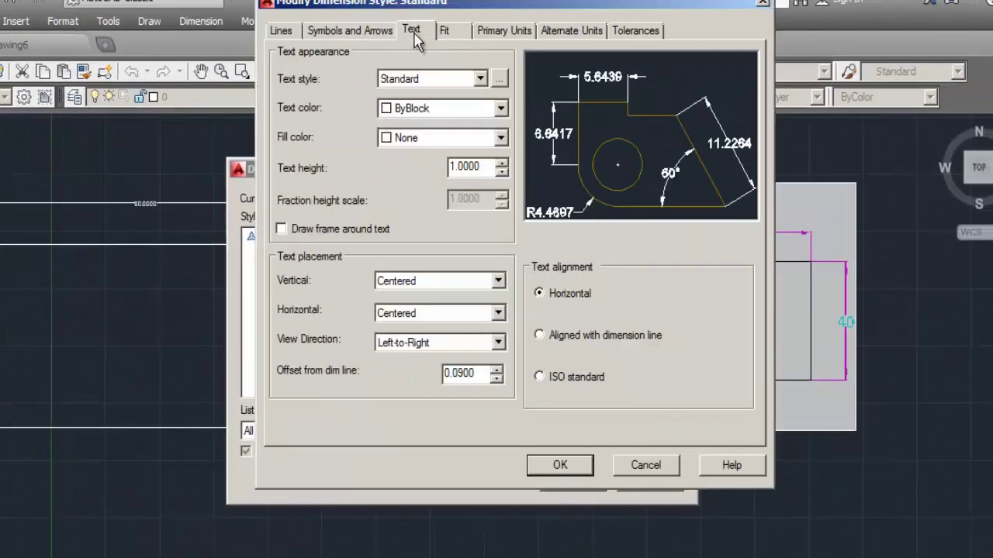
double_click(456, 171)
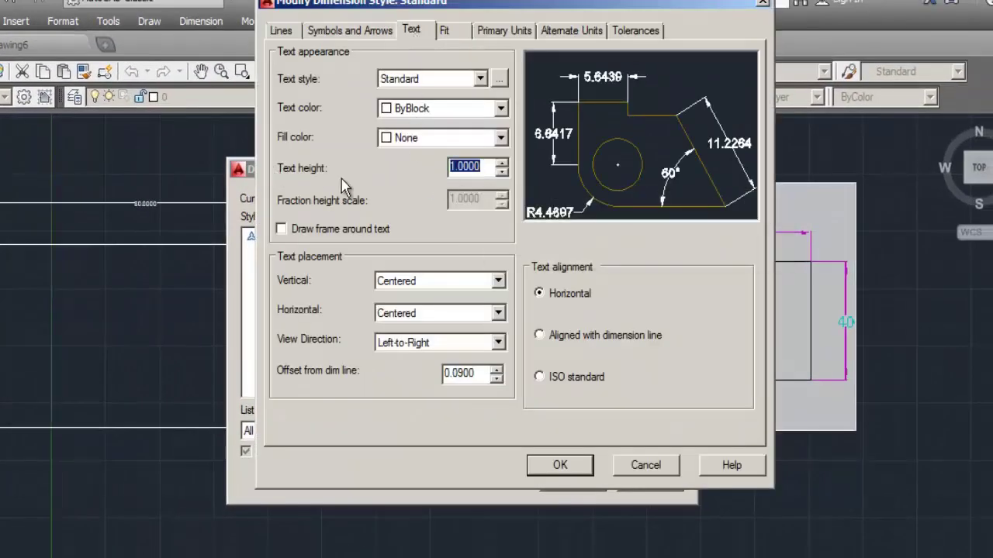
text(4)
click(361, 33)
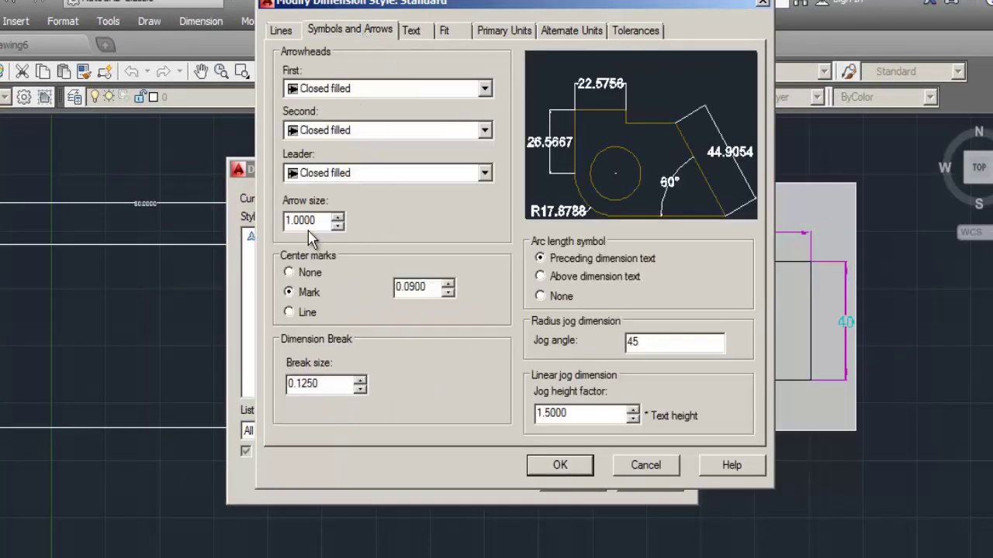
drag(319, 220, 285, 221)
text(4)
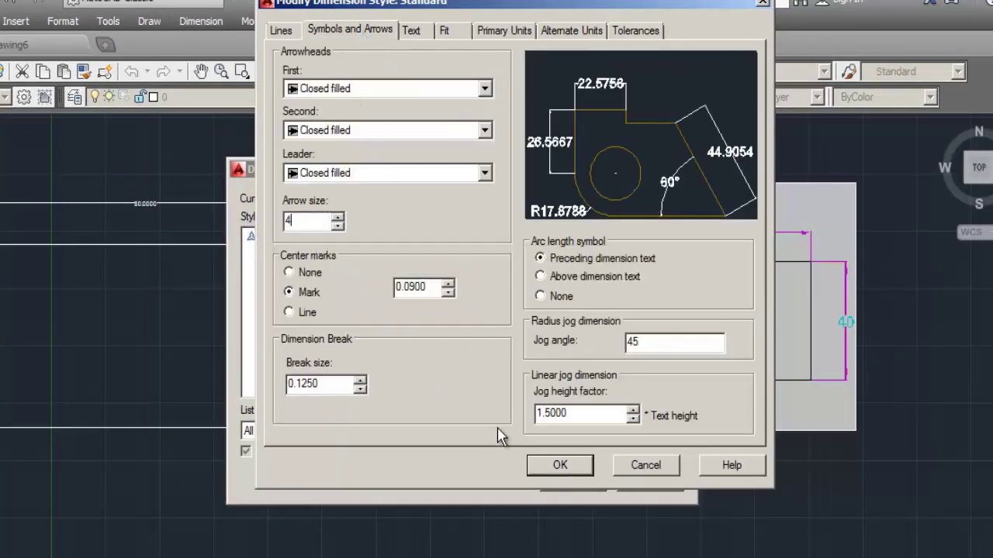
click(560, 467)
click(571, 481)
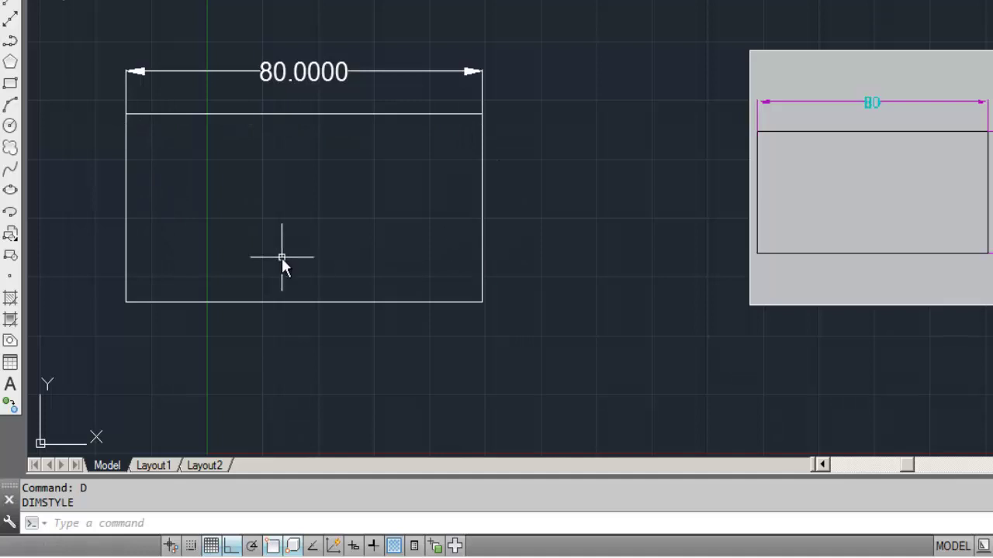
- Set the Standard style's dimension line and extension line colours to Magenta
text(d)
key(Return)
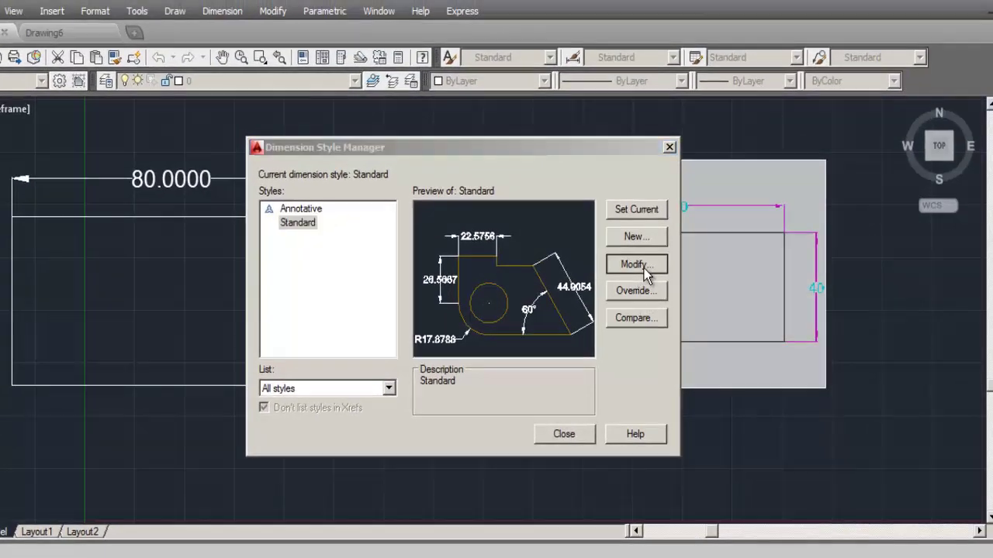
click(635, 265)
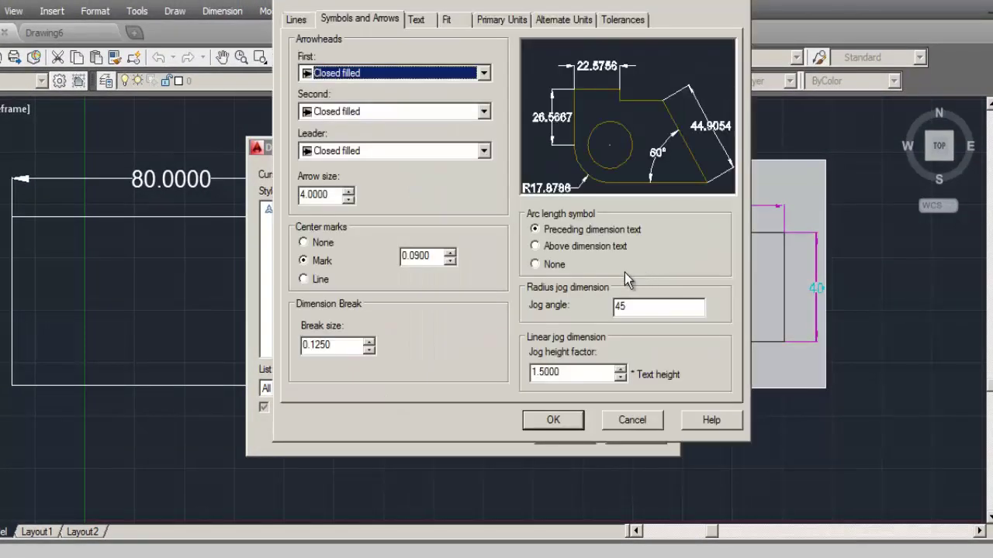
click(299, 22)
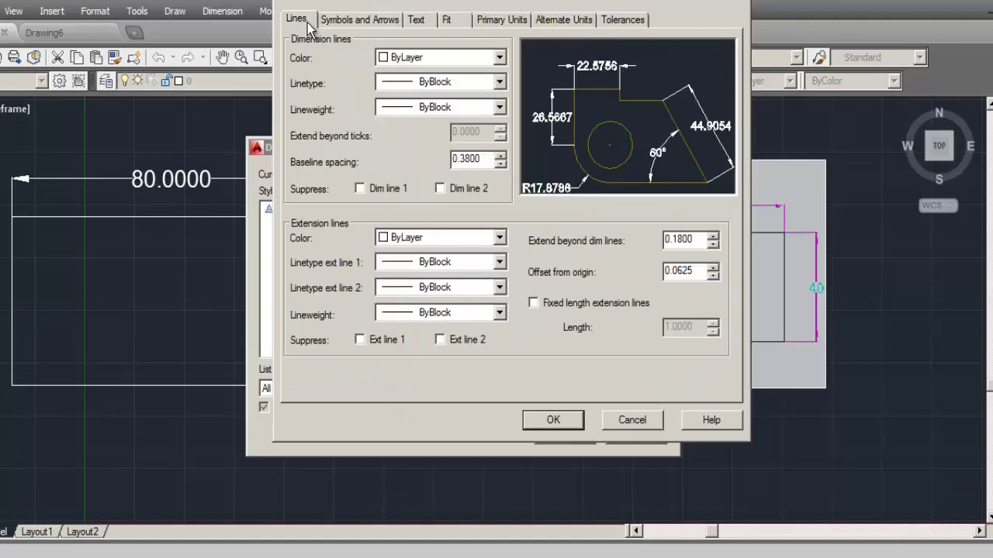
click(425, 60)
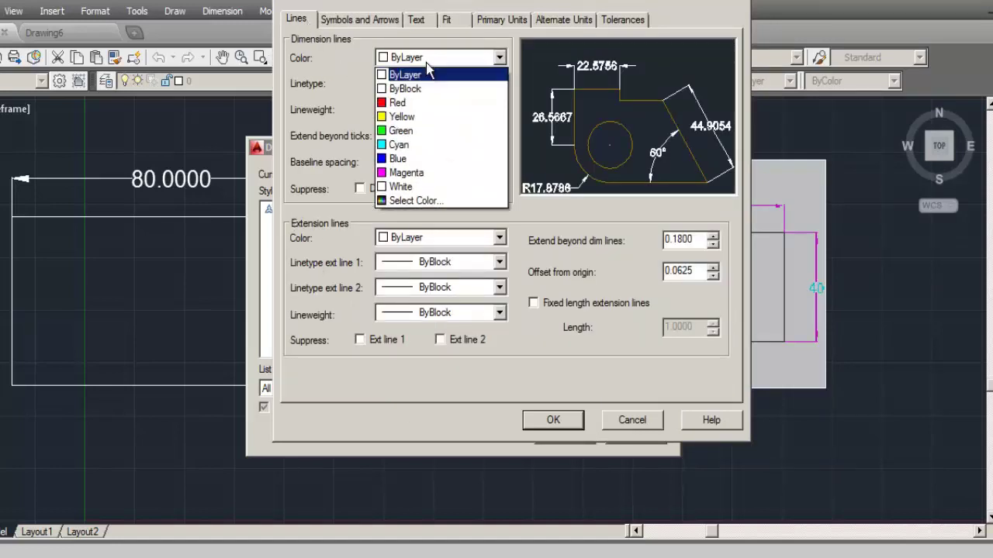
click(408, 172)
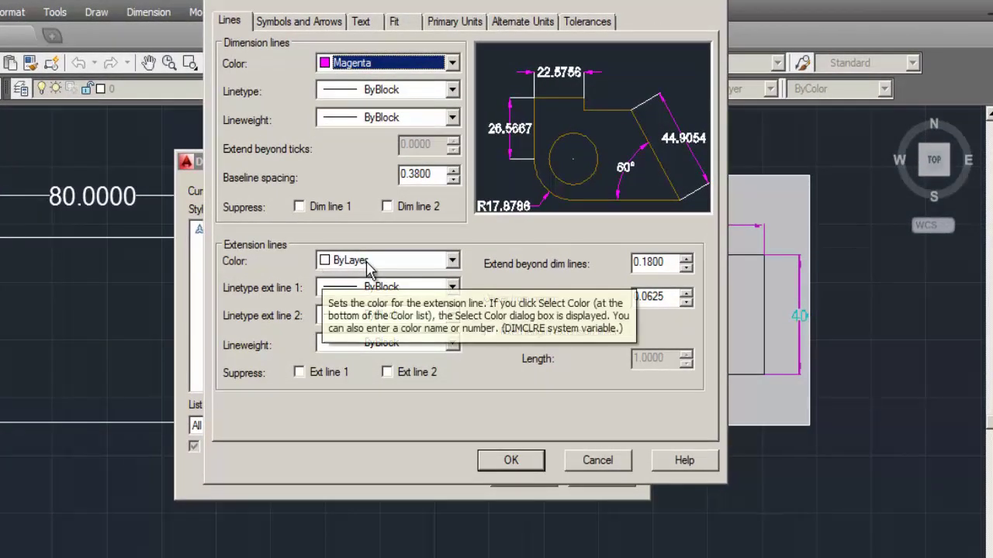
click(368, 264)
click(363, 385)
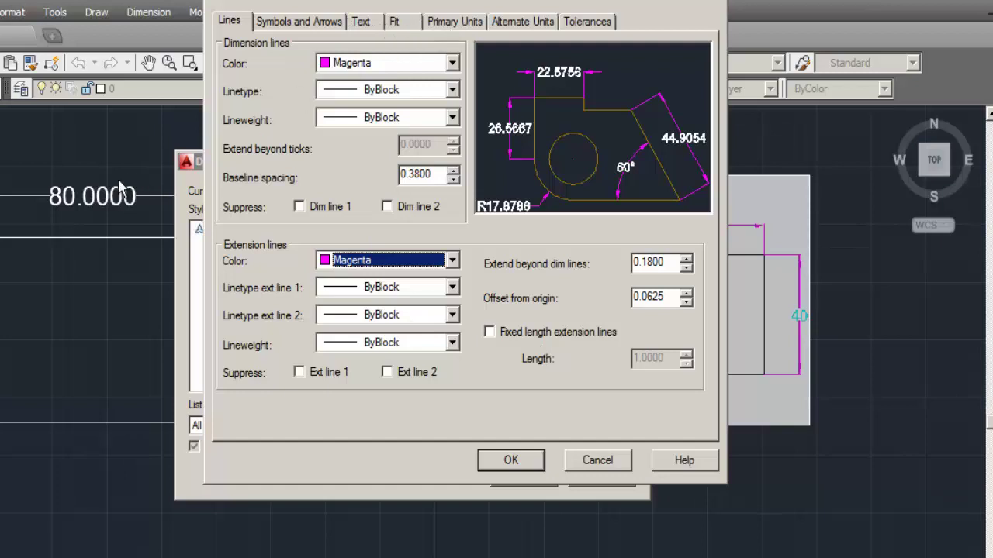
- Set linear precision to 0.00 with trailing zeros suppressed, and apply the style
click(454, 23)
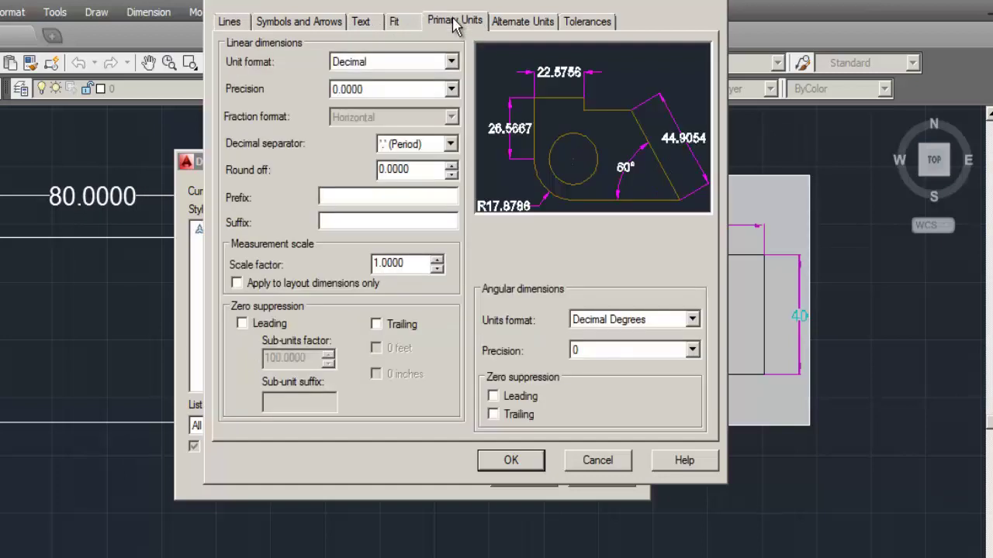
click(381, 91)
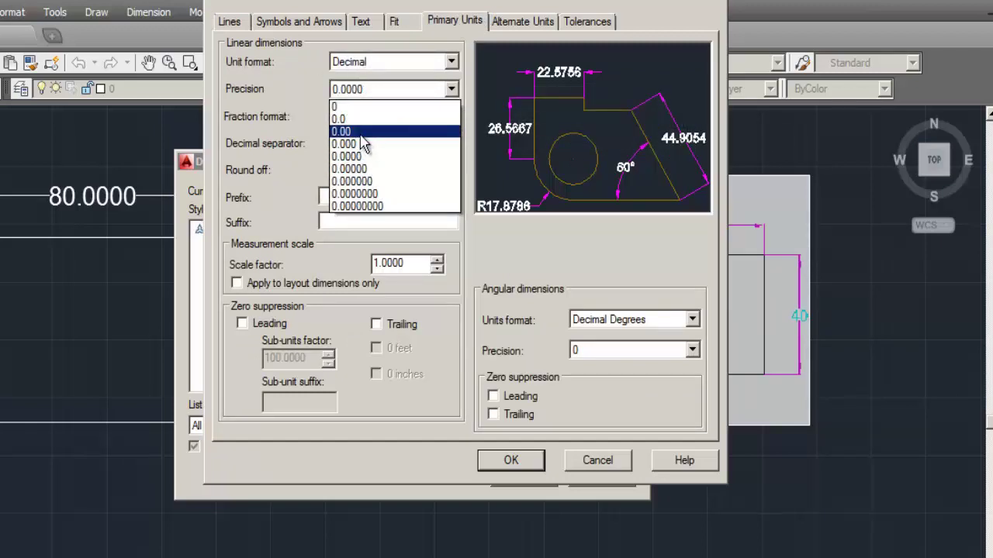
click(361, 133)
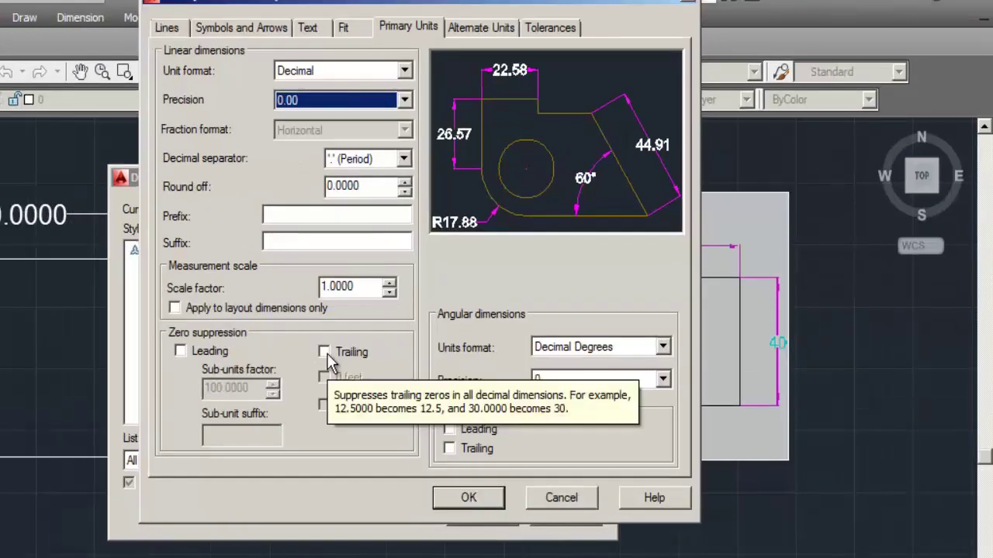
click(377, 324)
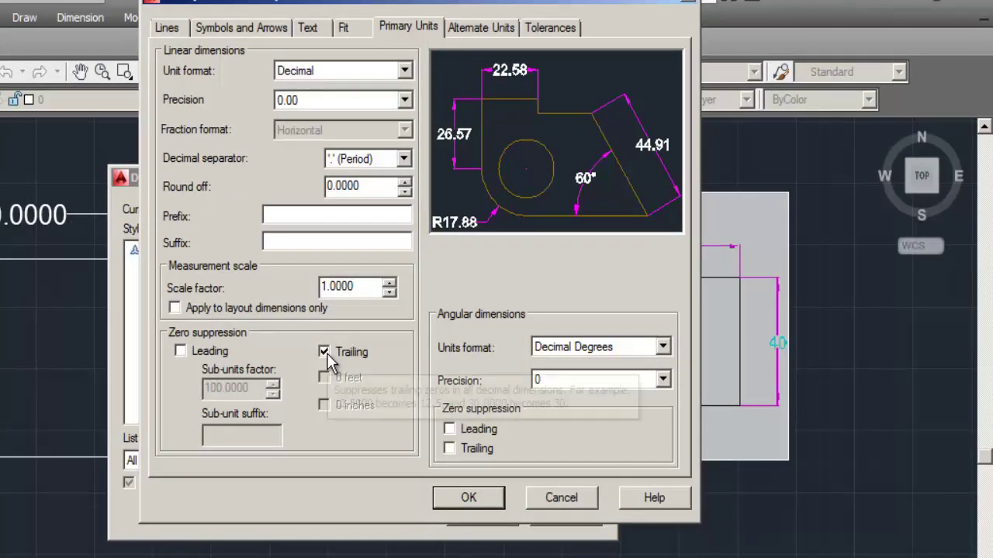
click(468, 497)
click(483, 514)
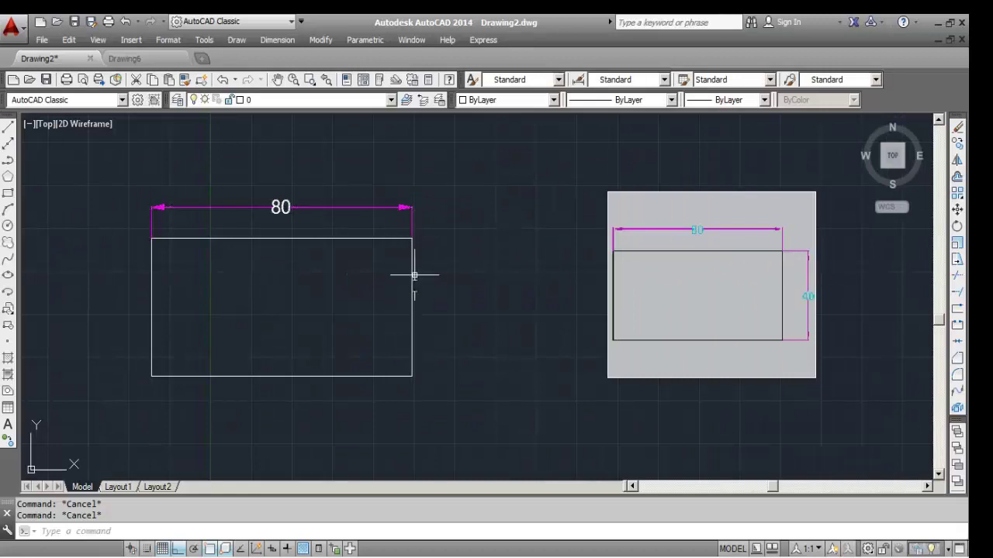
- Enter DLI at the command line to bring up the DIMLINEAR suggestion
click(162, 532)
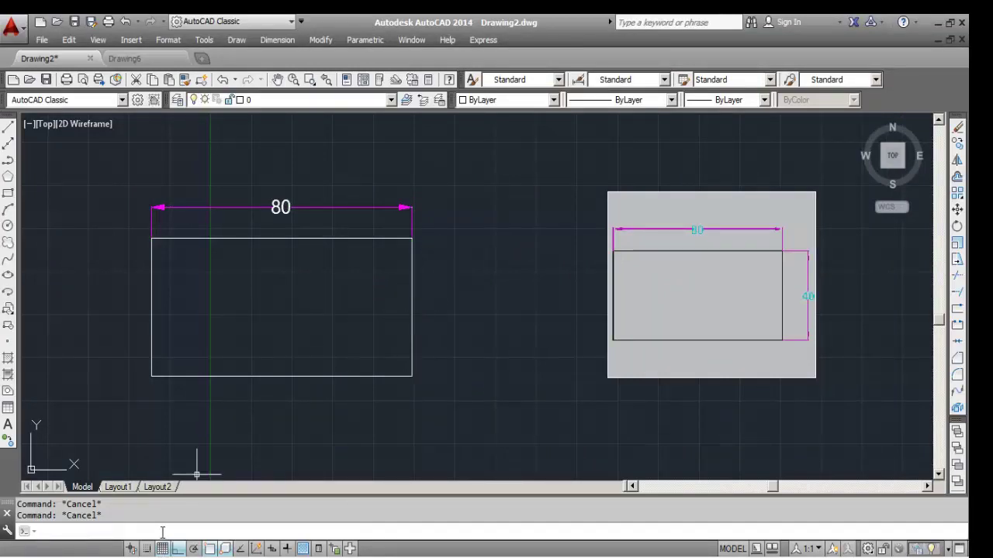
text(DLI)
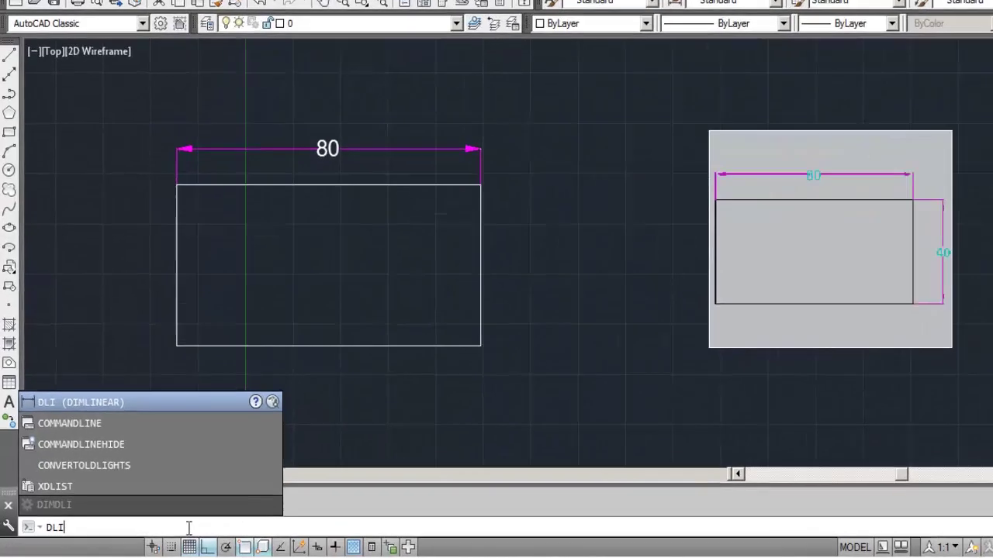
- Add a vertical 40 linear dimension from the rectangle's lower-right to upper-right corner
key(Return)
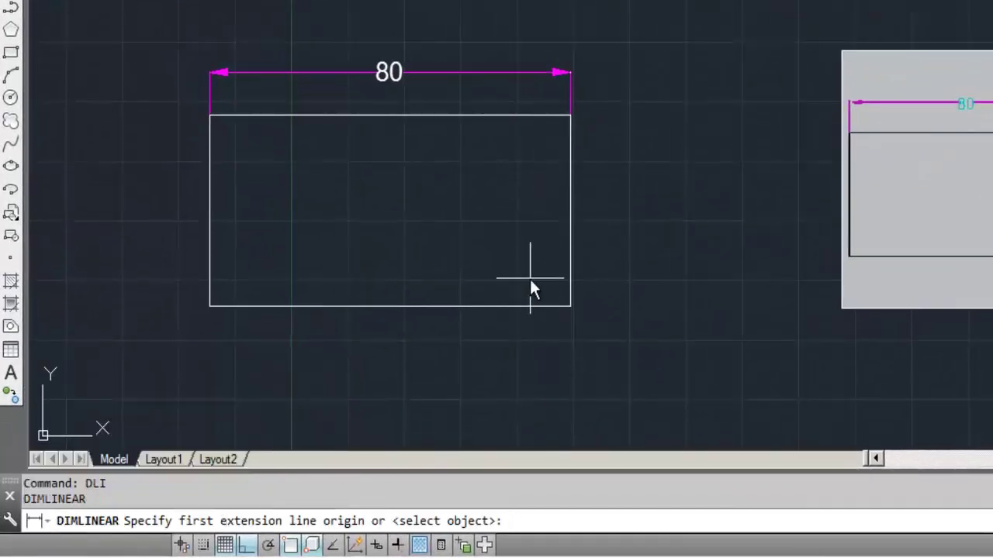
click(570, 306)
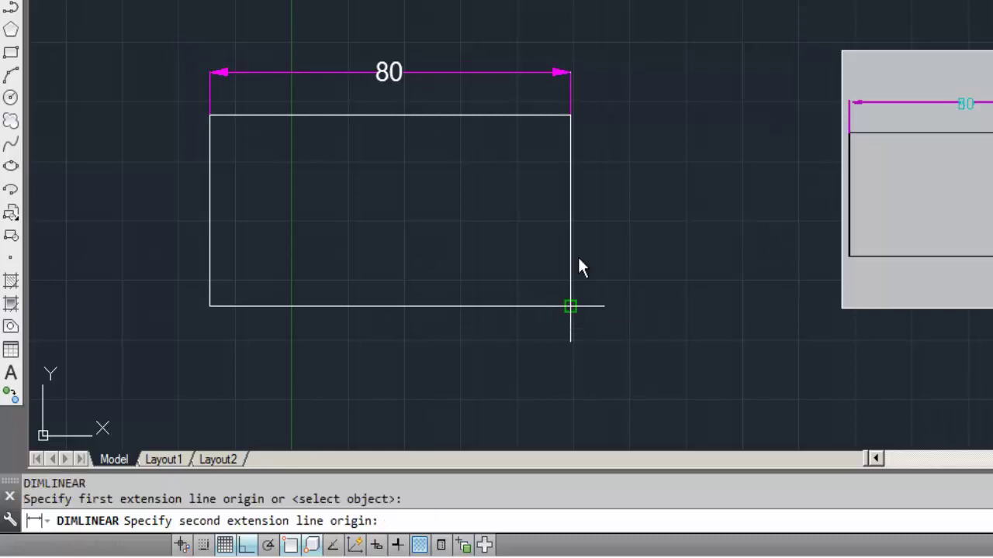
scroll(589, 221, up, 3)
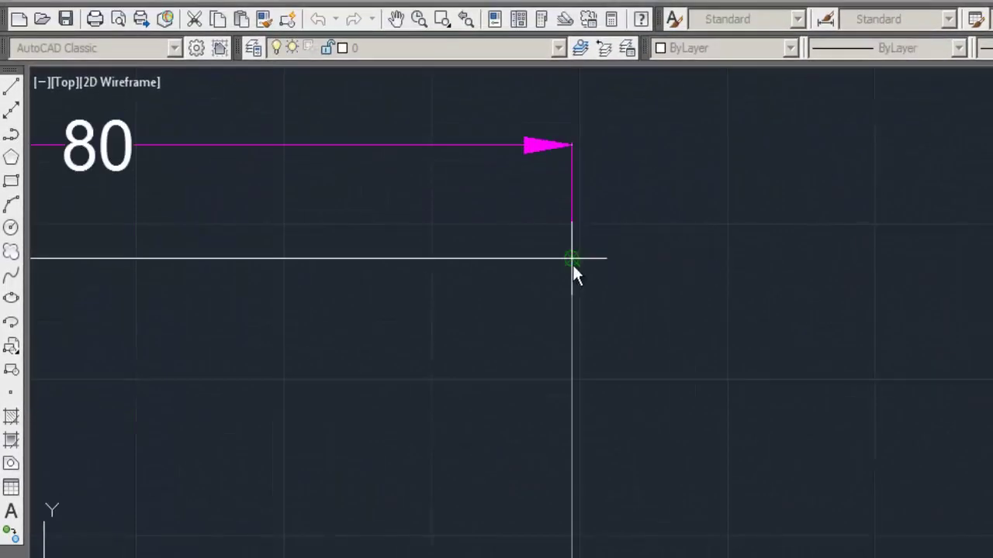
scroll(572, 243, up, 2)
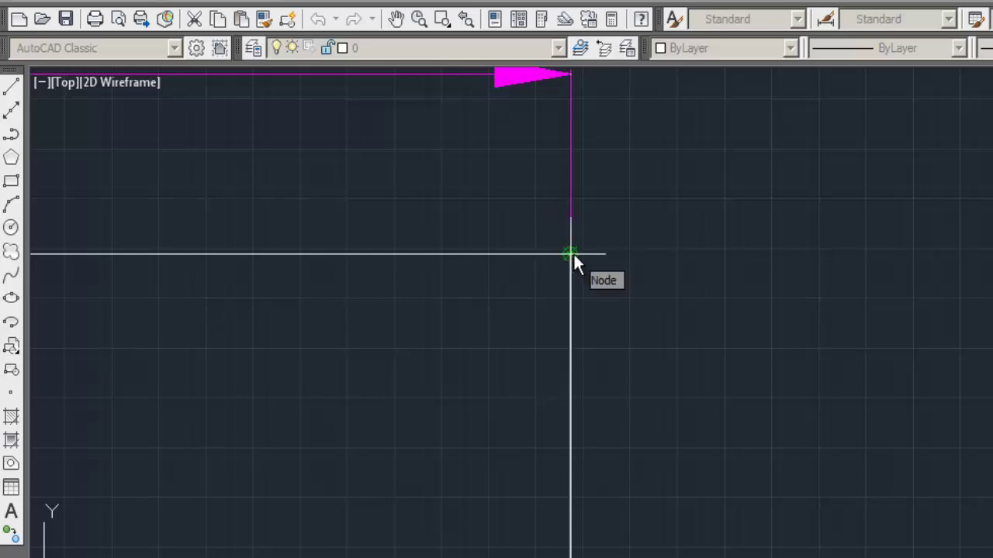
scroll(574, 257, down, 1)
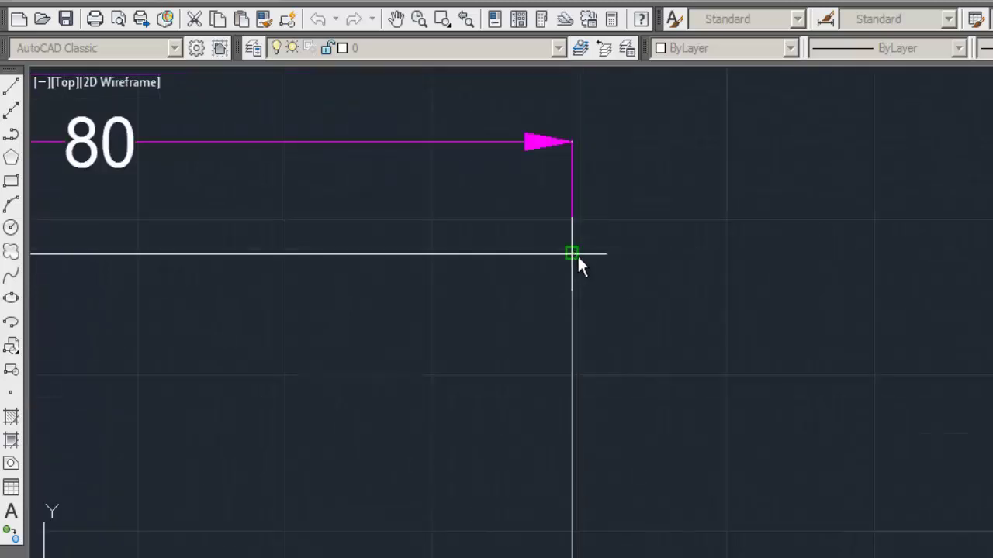
scroll(575, 250, up, 6)
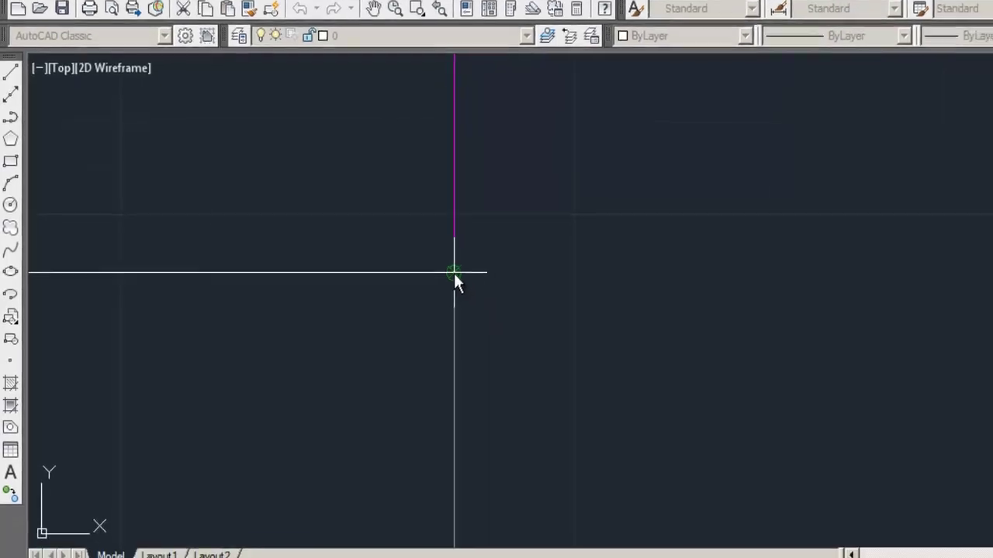
click(454, 273)
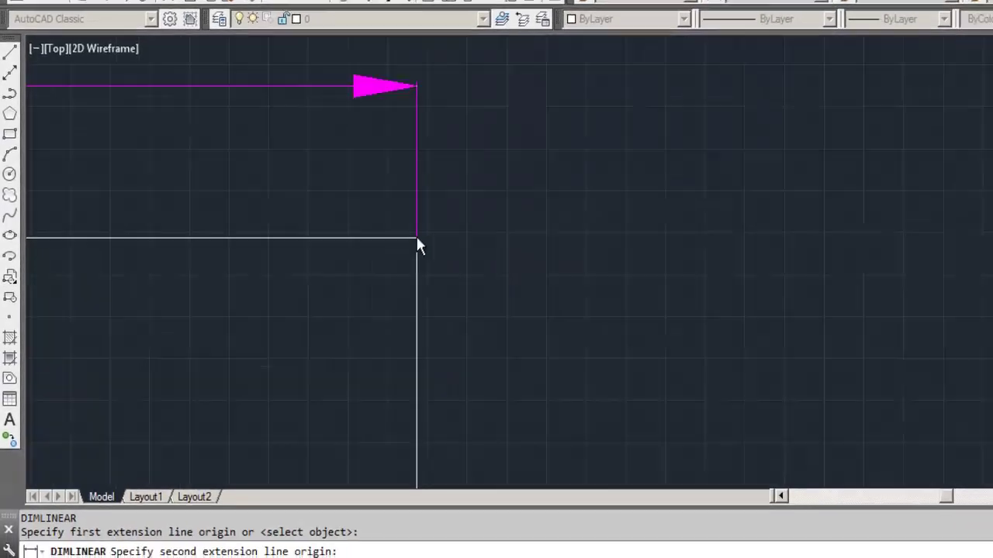
scroll(450, 216, down, 2)
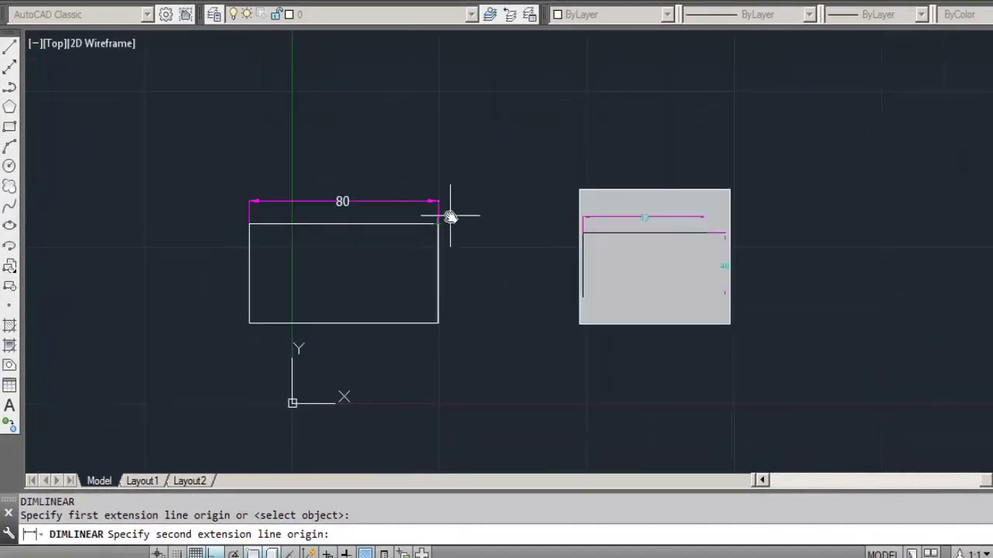
scroll(450, 216, up, 2)
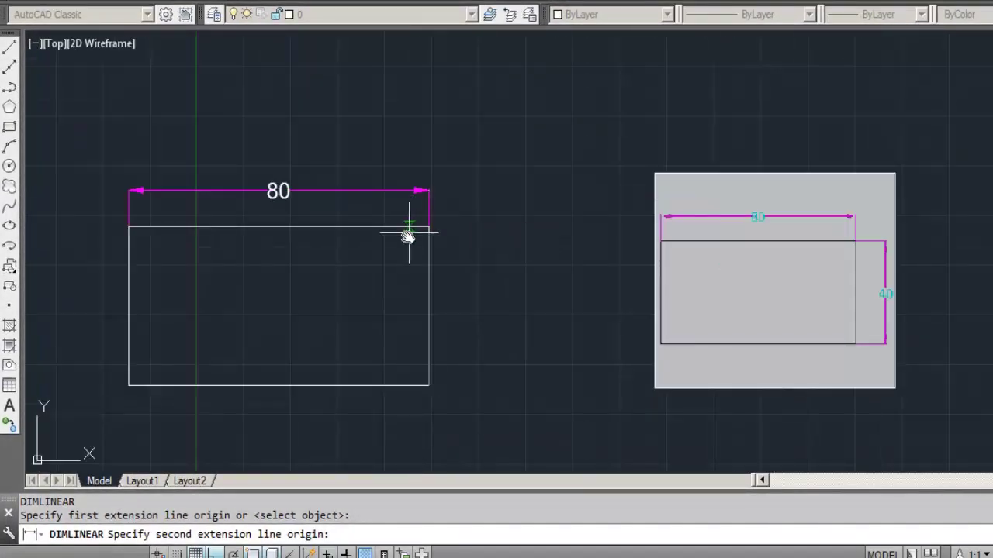
click(429, 225)
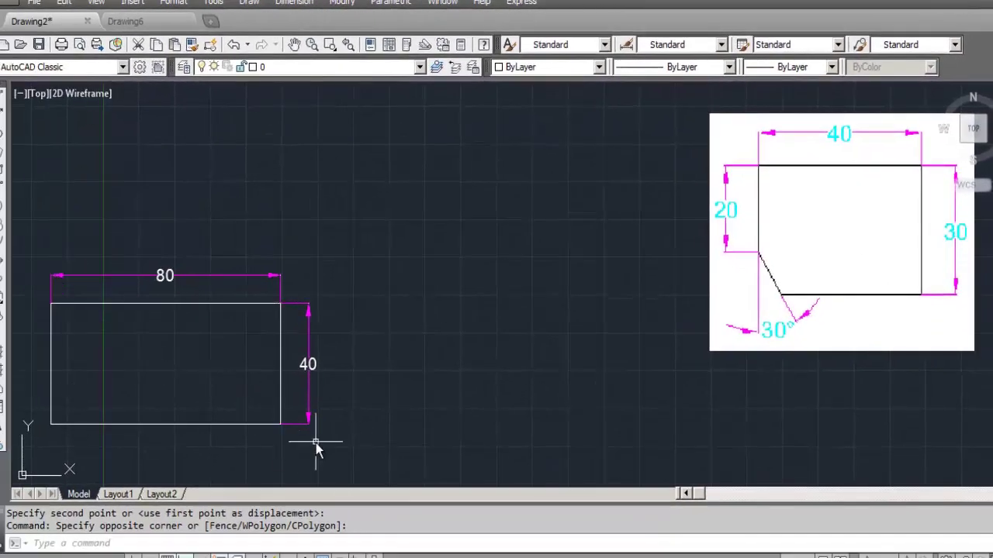
- Try window and crossing selections around the rectangle and its 80 and 40 dimensions
click(37, 250)
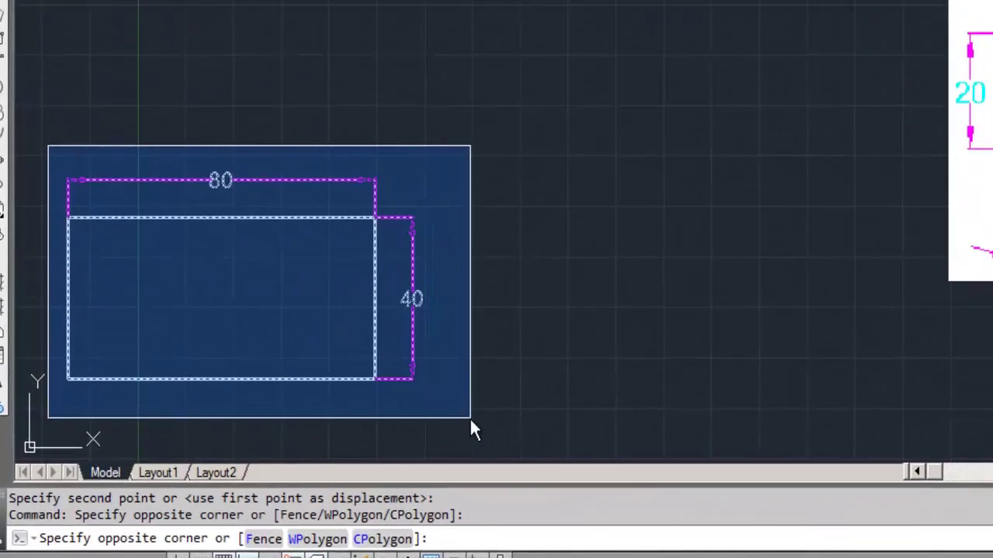
click(490, 419)
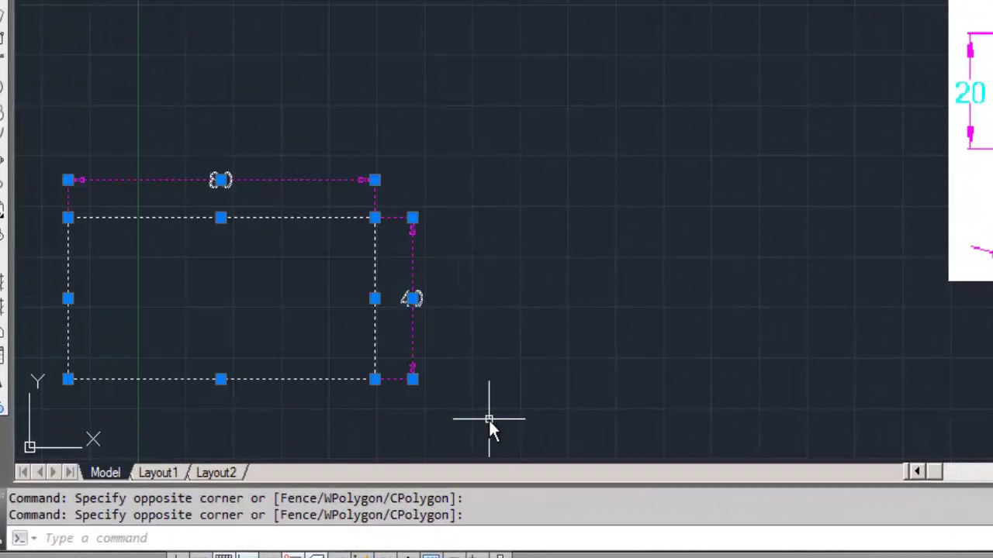
key(Escape)
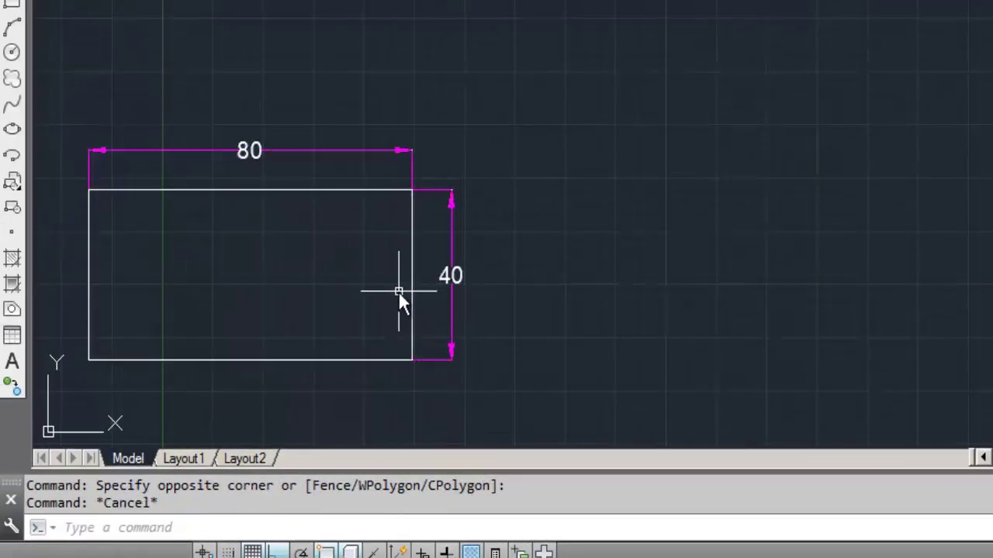
click(312, 191)
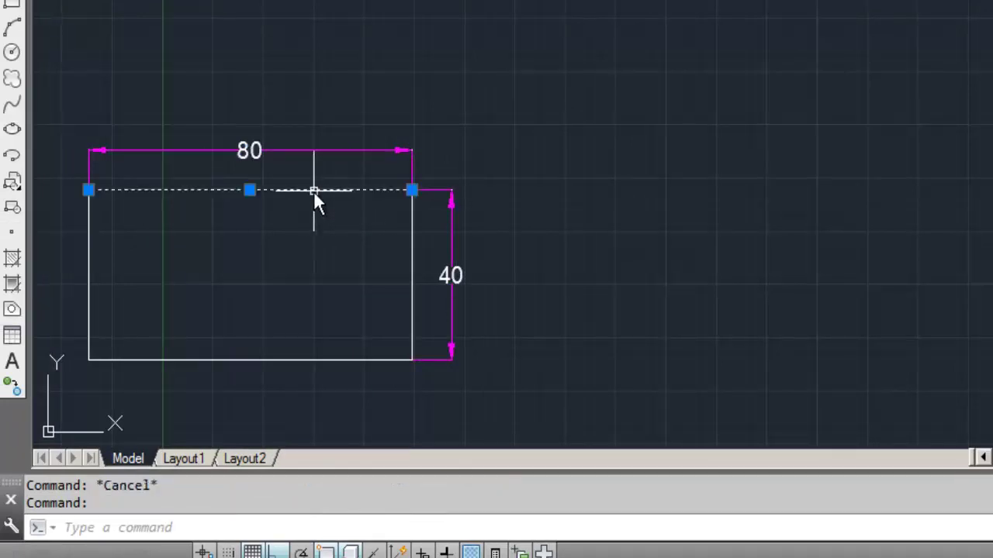
click(92, 235)
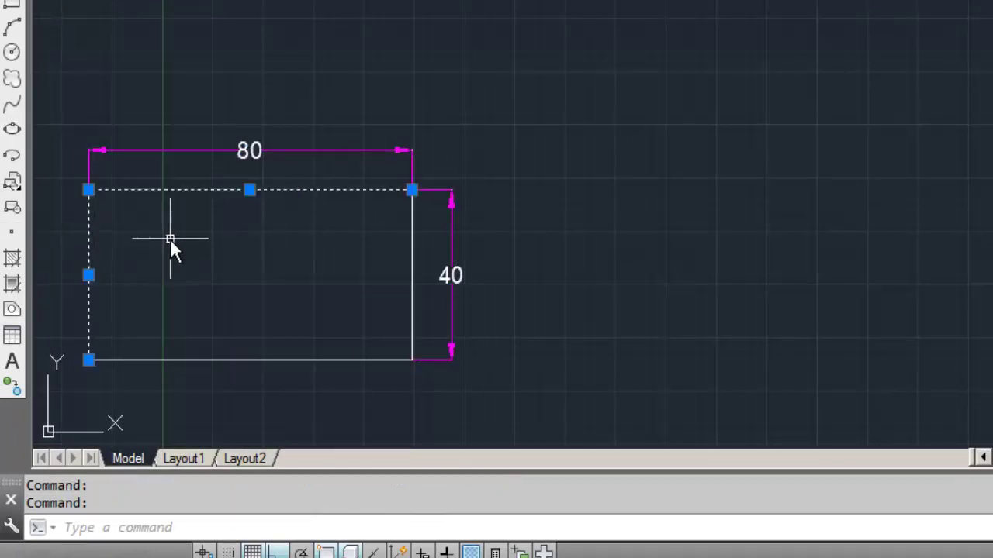
click(137, 221)
click(351, 260)
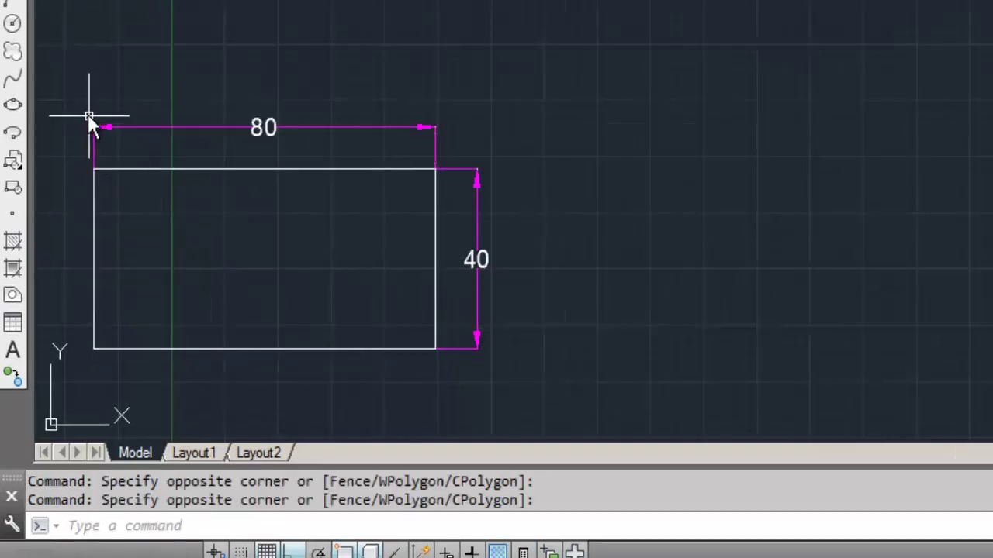
click(67, 95)
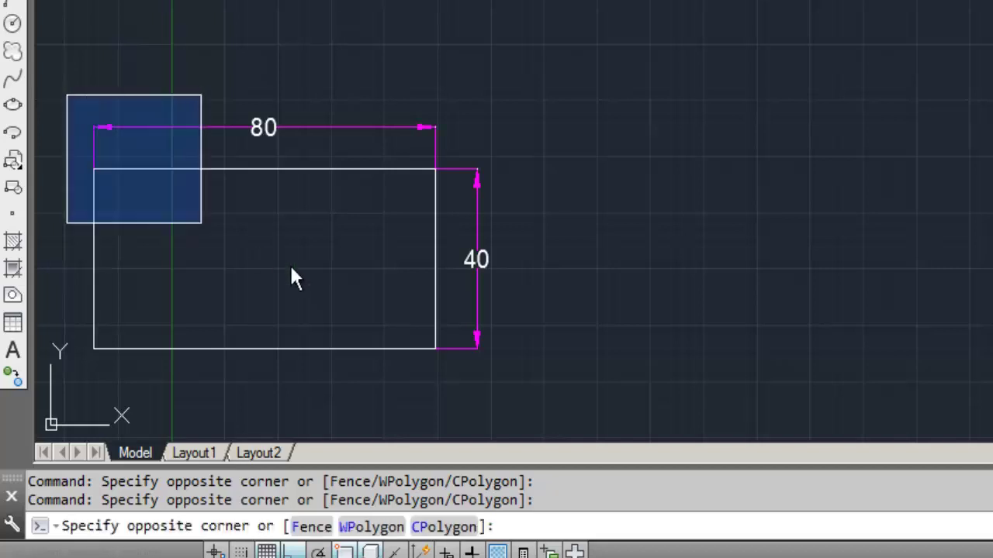
click(527, 376)
key(Escape)
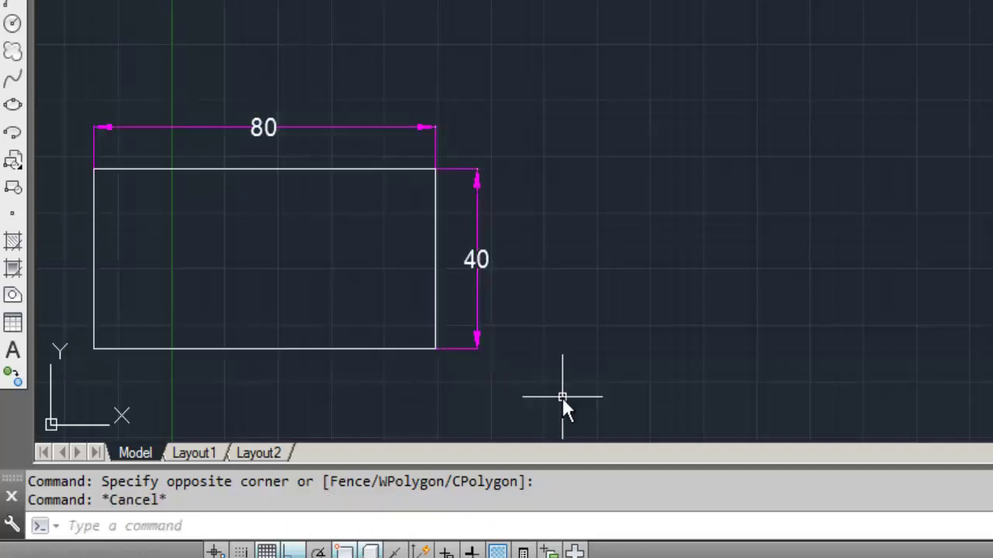
click(563, 397)
click(87, 68)
key(Escape)
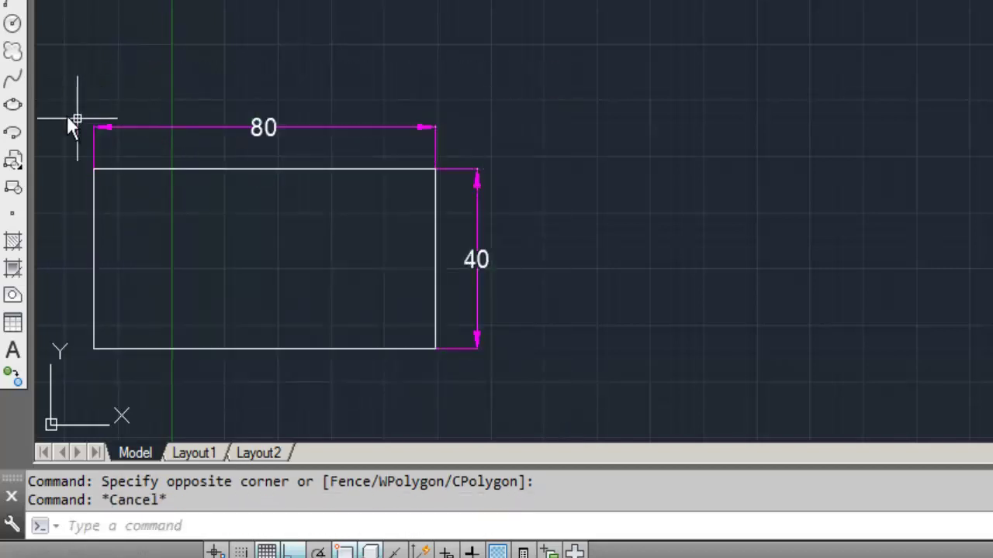
- Select the whole rectangle with both dimensions and delete them
click(57, 104)
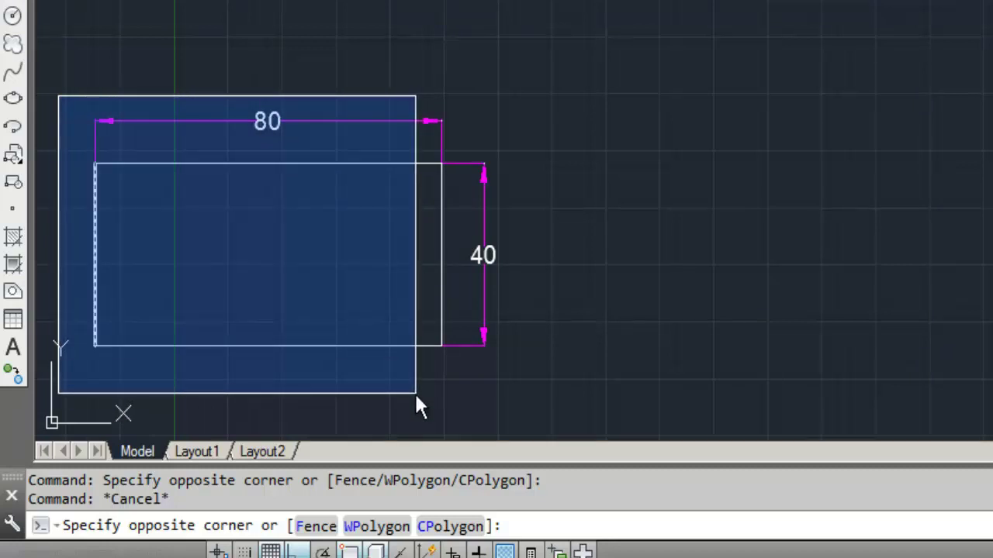
click(416, 394)
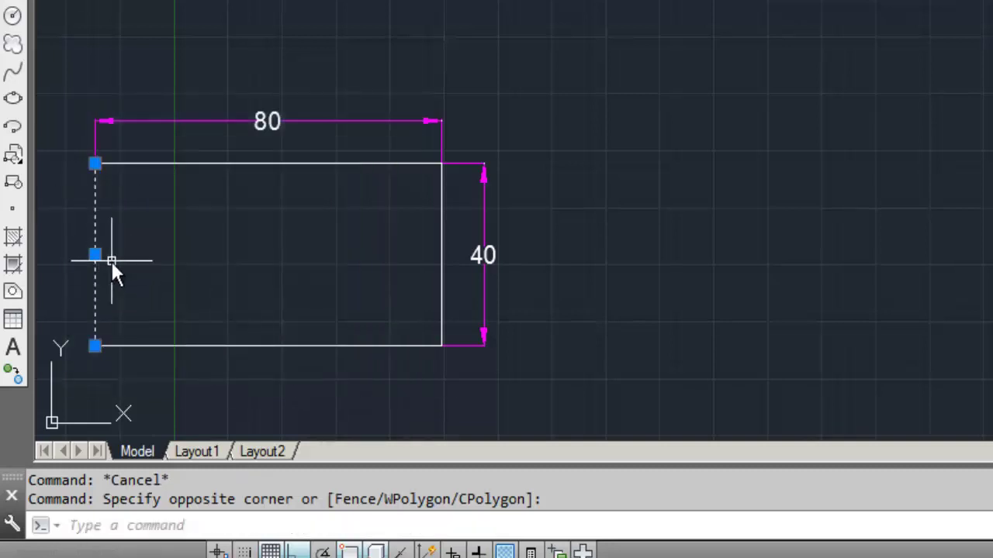
key(Escape)
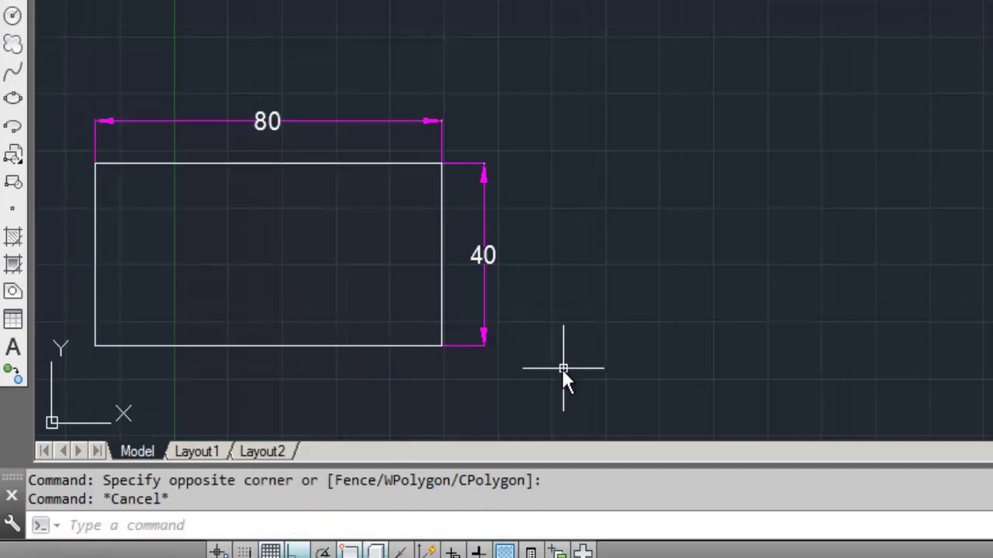
click(538, 378)
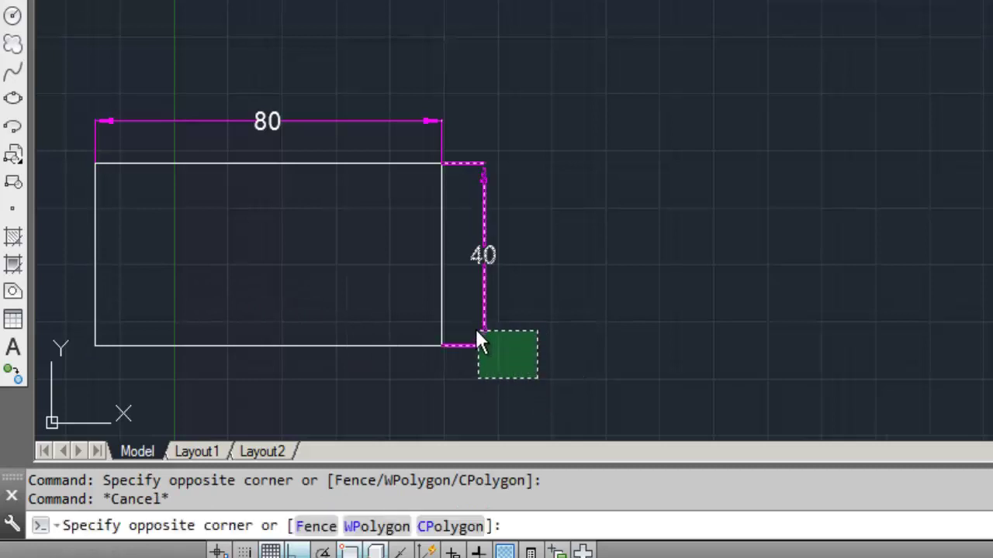
click(473, 313)
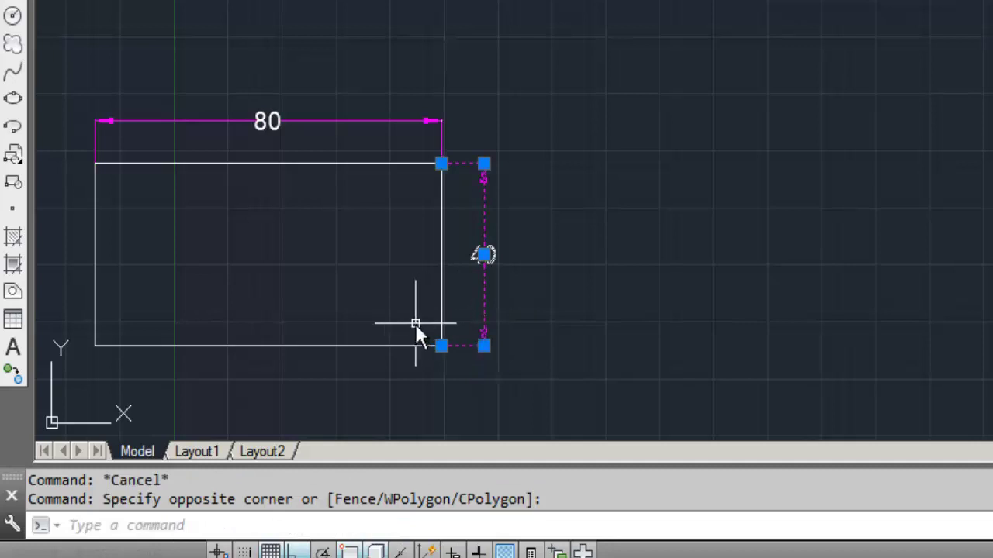
key(Escape)
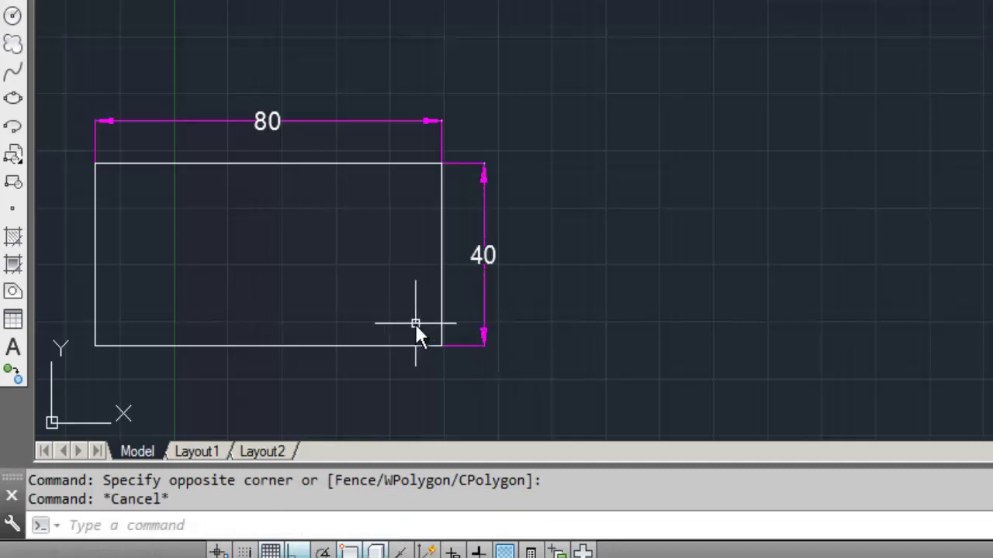
click(575, 394)
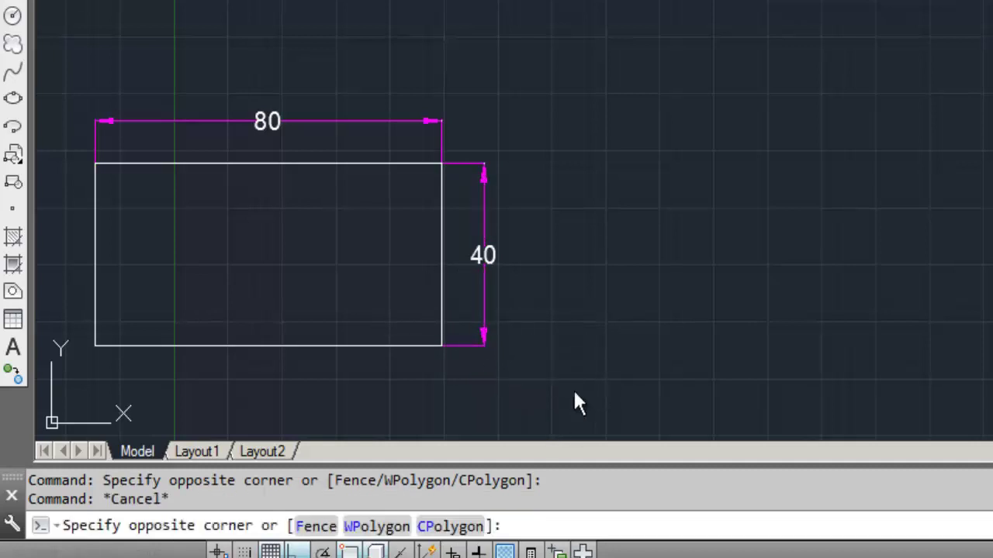
click(60, 64)
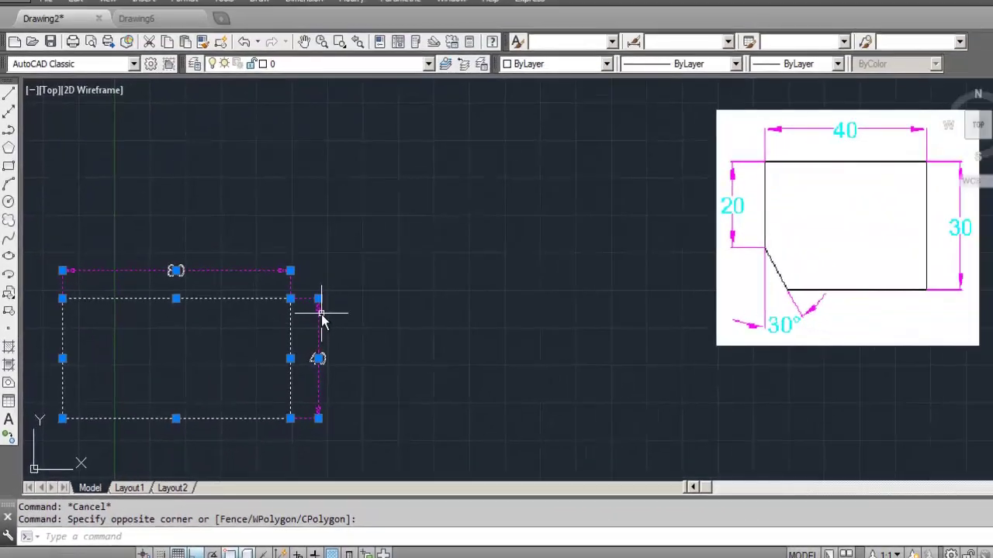
key(Delete)
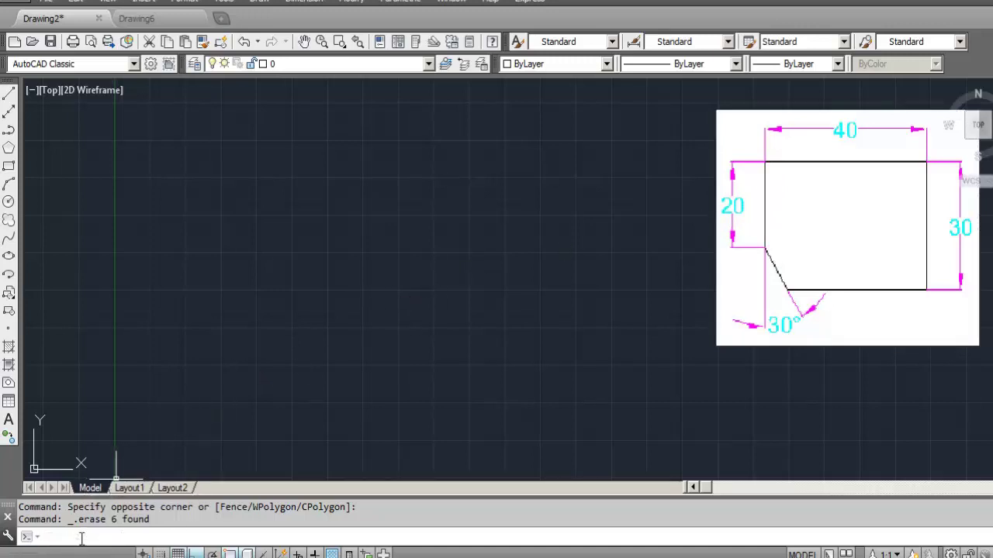
- Draw connected lines 20 up, 40 across, 30 down, then a bottom line past the start
key(Return)
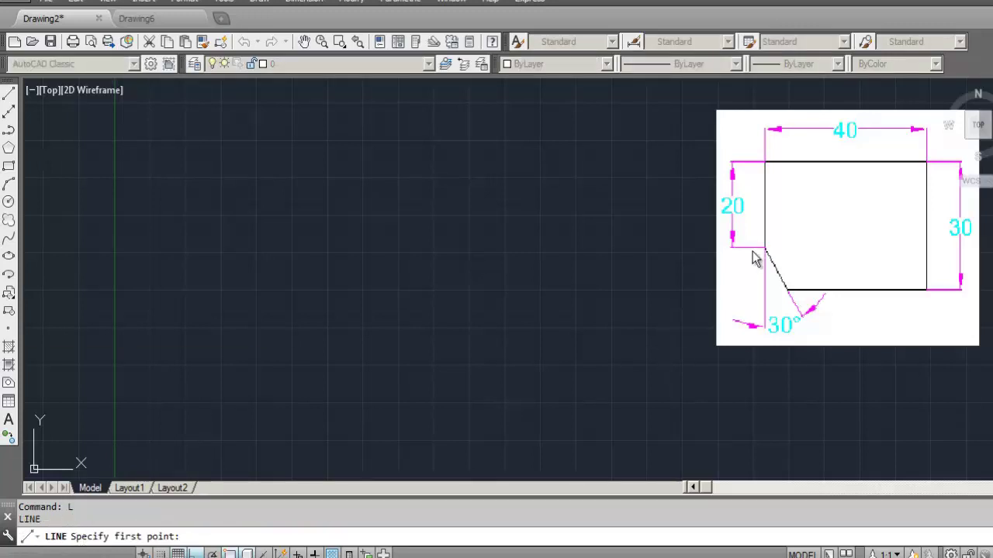
click(167, 316)
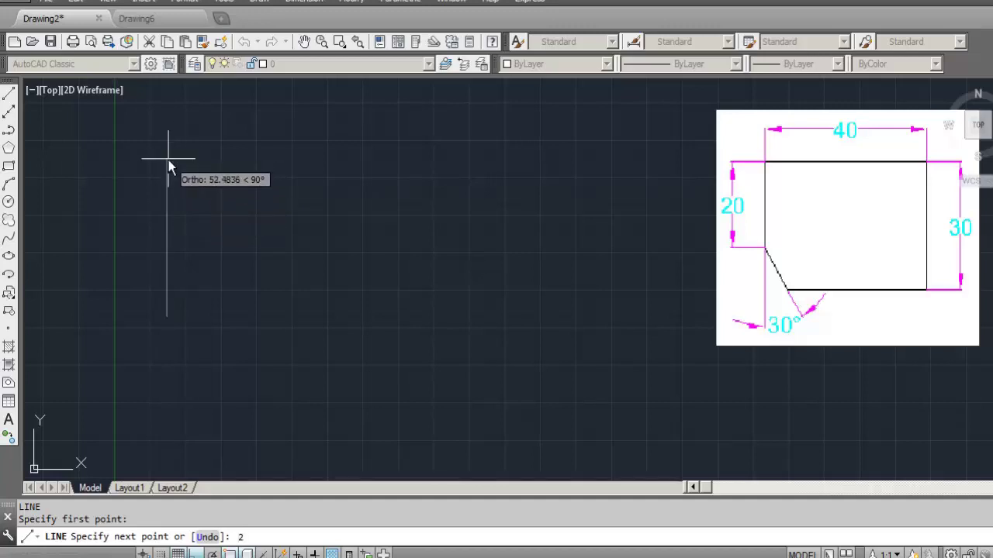
text(0)
key(Return)
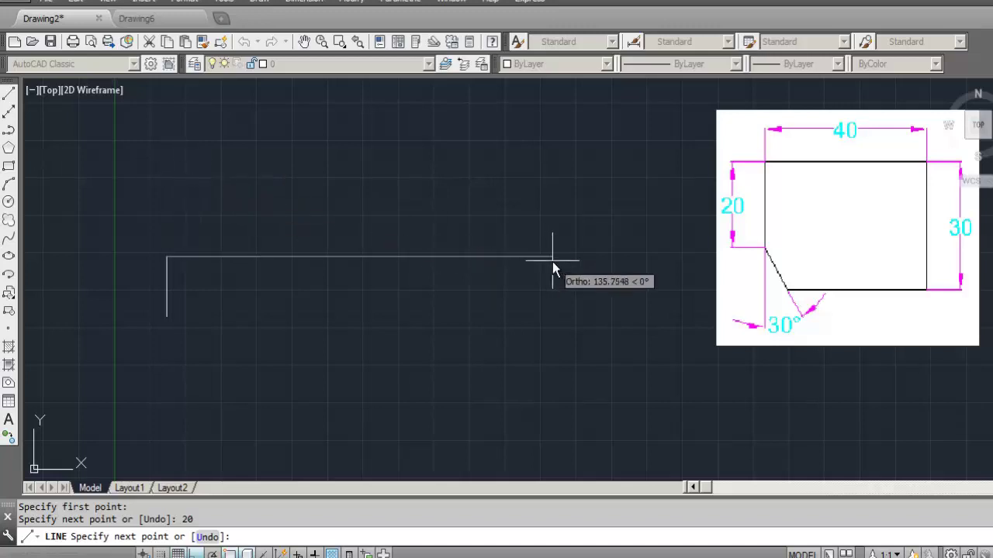
text(40)
key(Return)
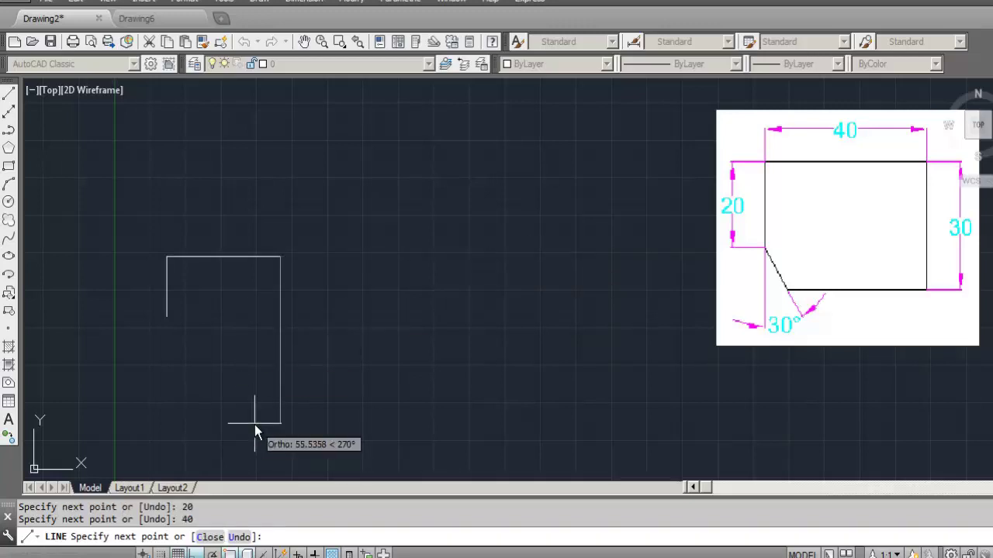
text(30)
key(Return)
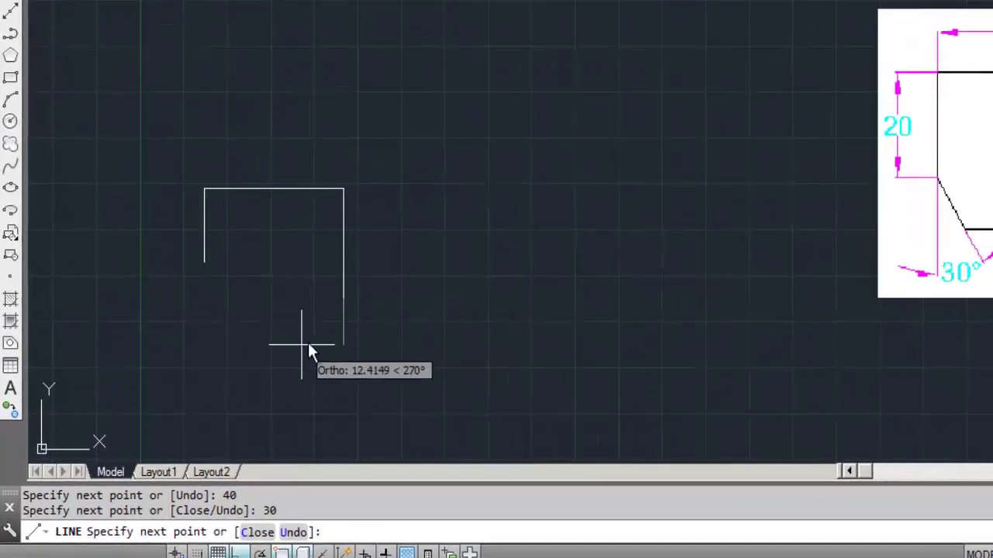
click(74, 299)
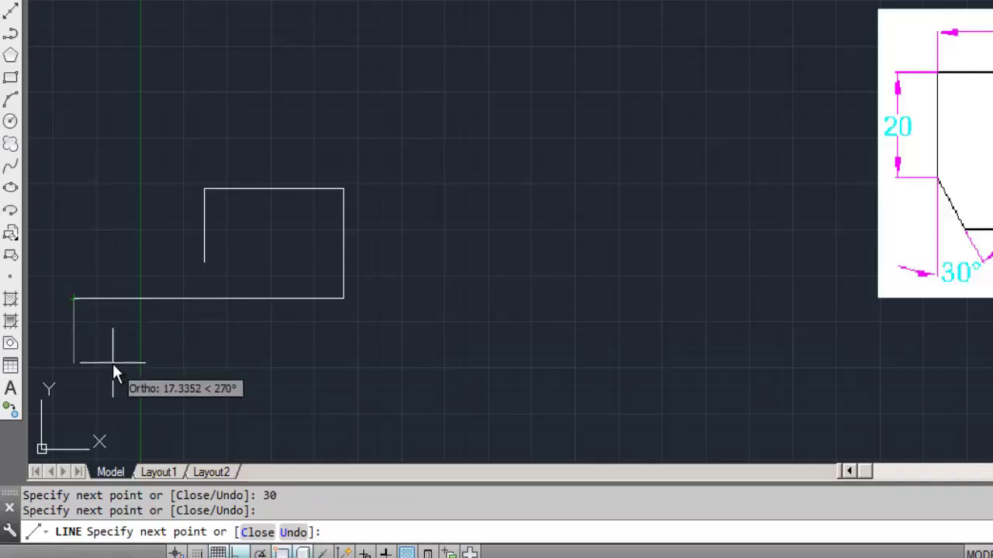
key(Return)
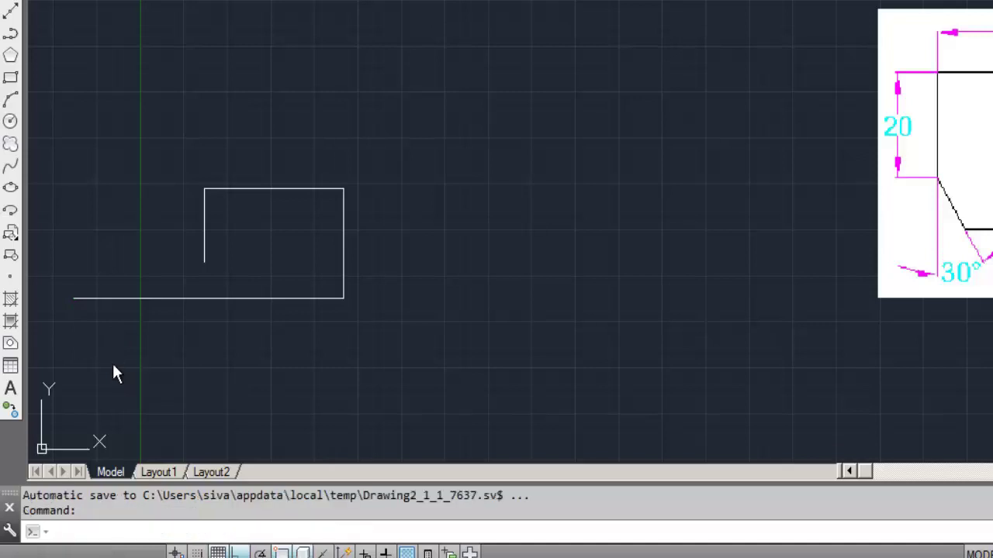
- Start a line at the left edge's lower end with Ortho off, then paste the angle reference cross
click(174, 532)
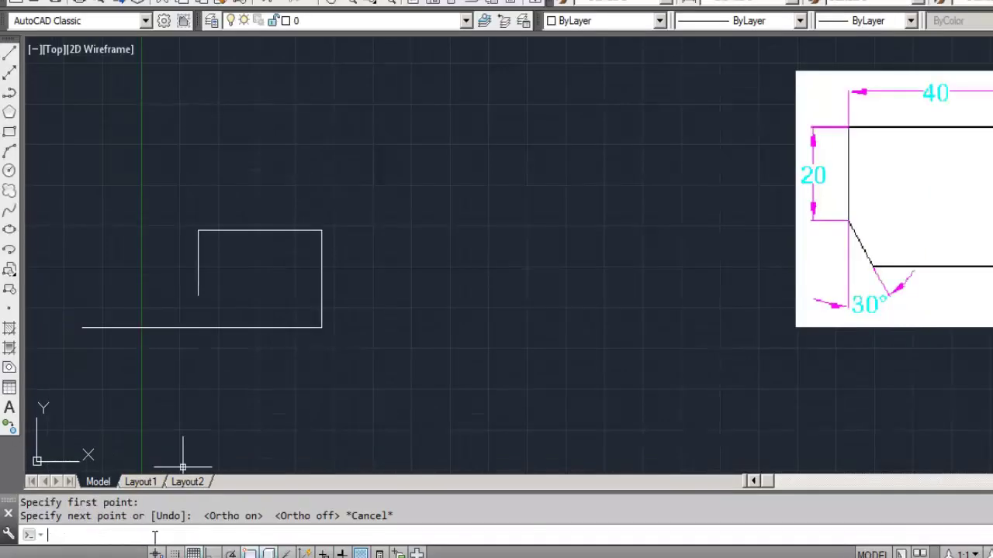
text(l)
key(Return)
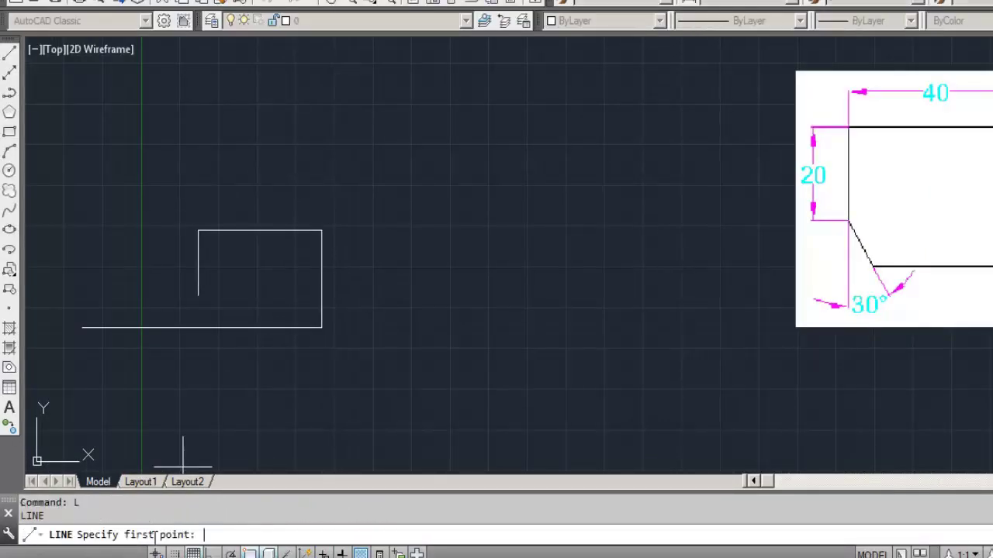
click(198, 295)
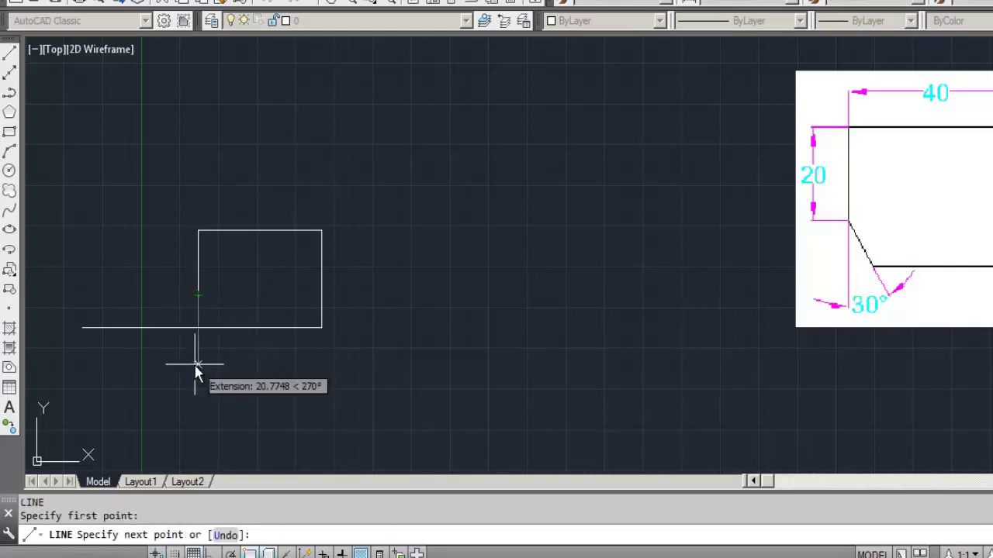
key(F8)
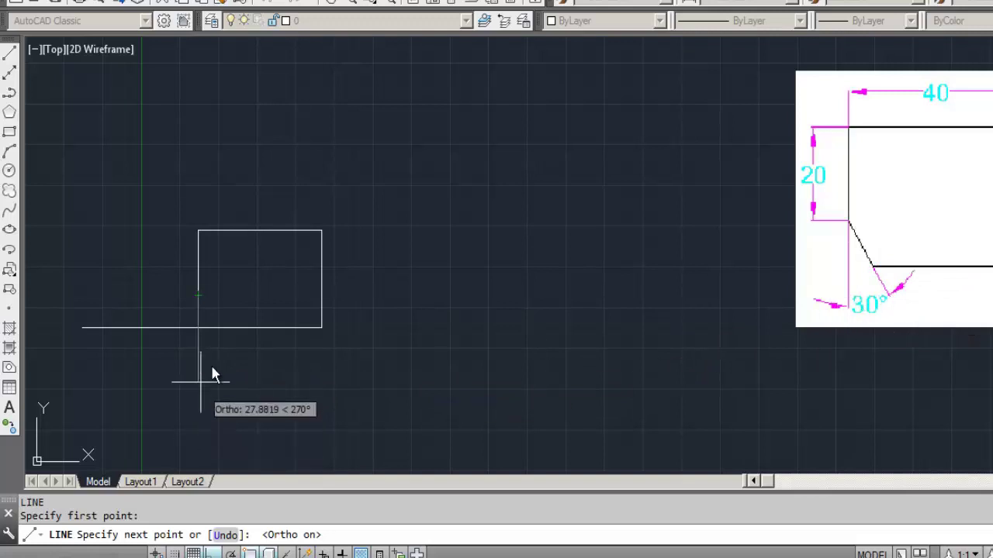
key(F8)
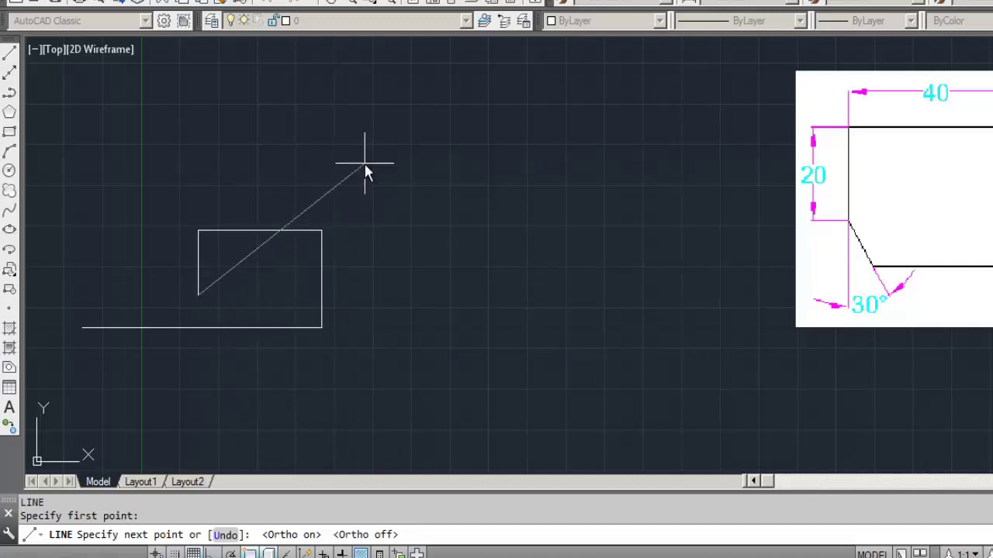
key(Escape)
key(ctrl+v)
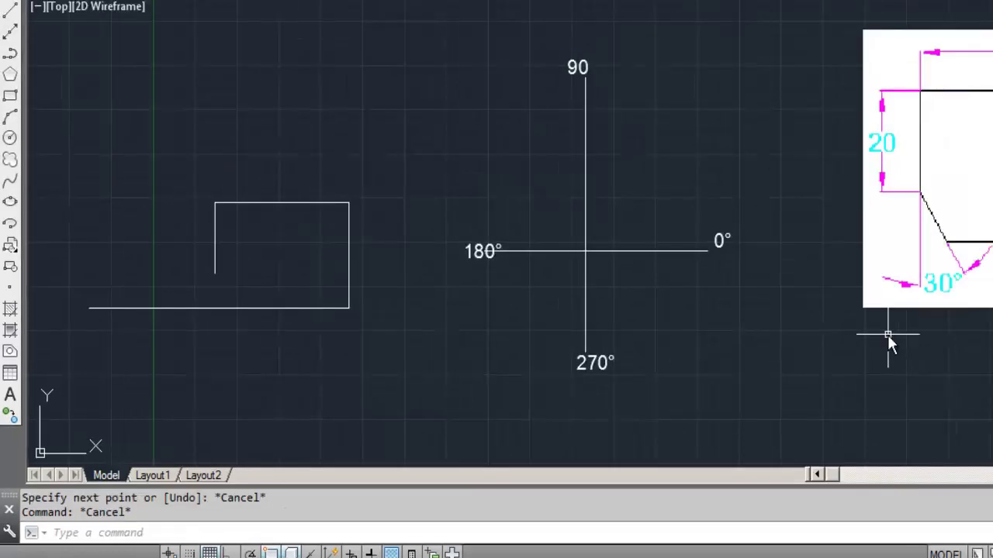
- Start a new LINE command with L, awaiting its first point beside the outline
text(L)
key(Return)
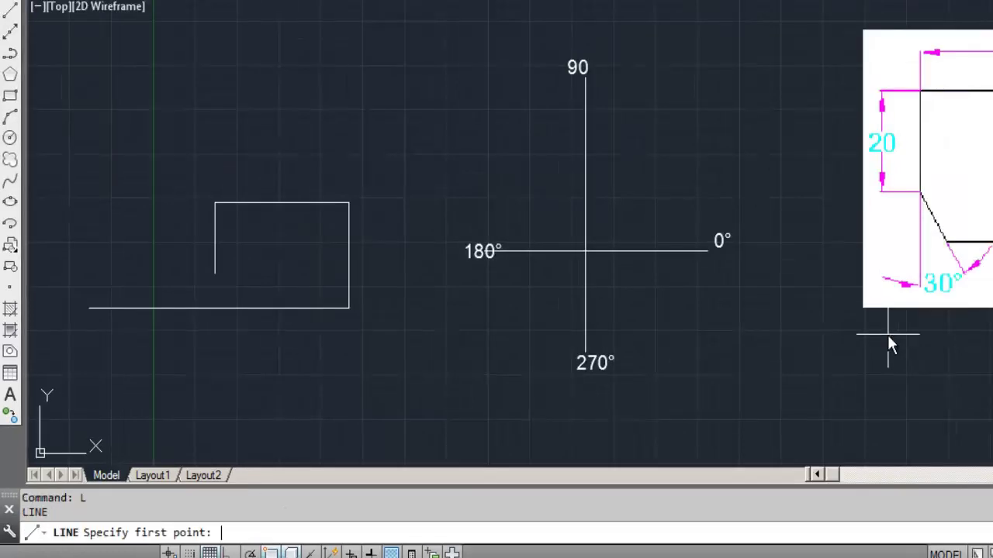
click(215, 272)
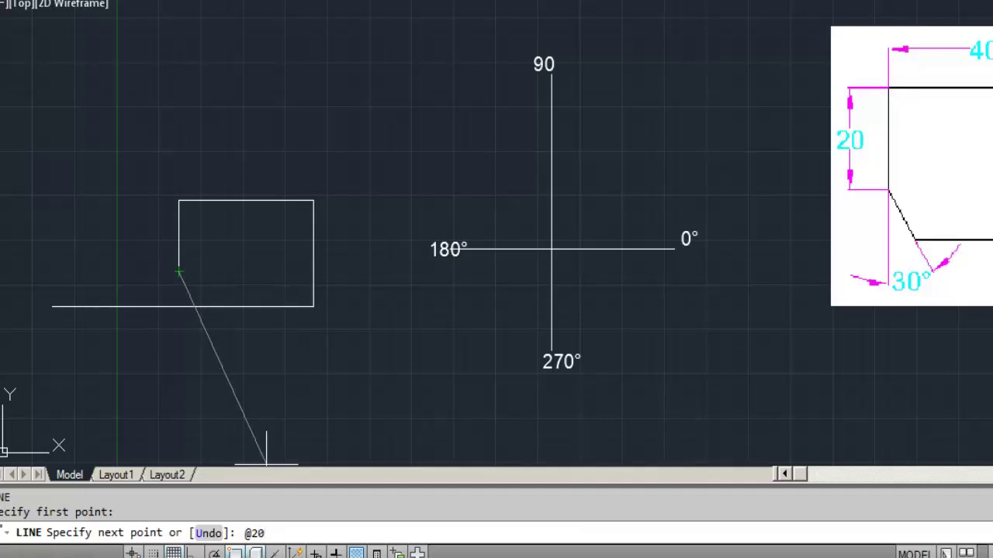
text(<)
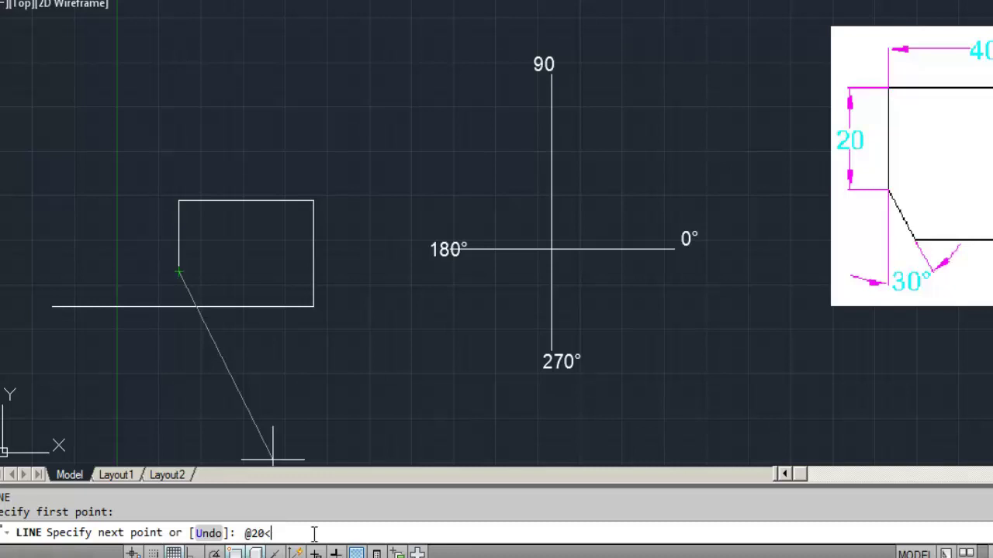
text(300)
key(Return)
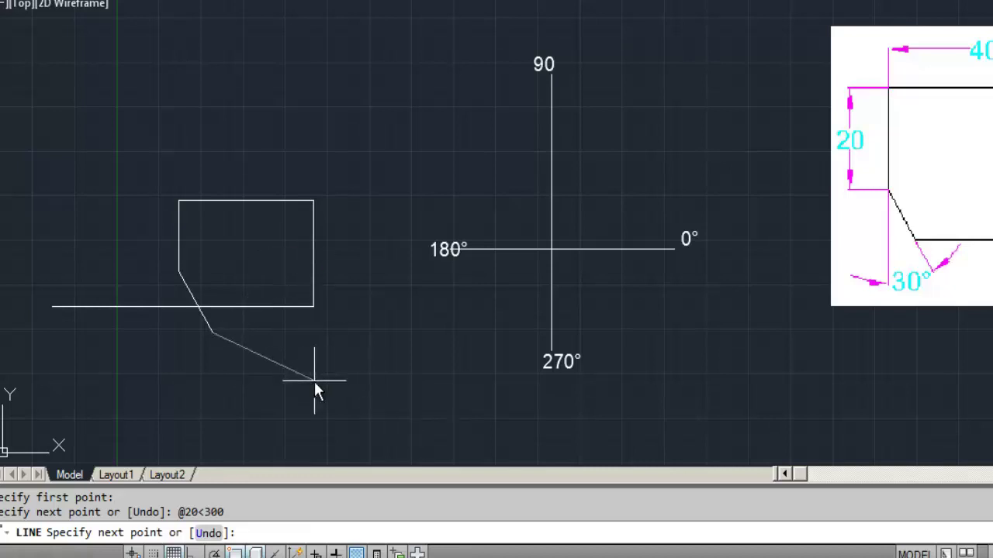
key(Escape)
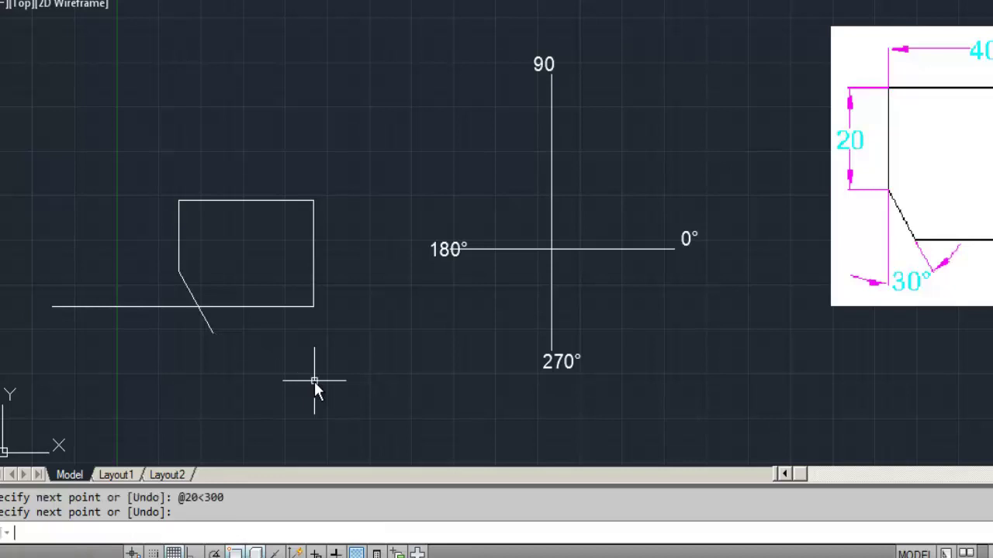
key(Escape)
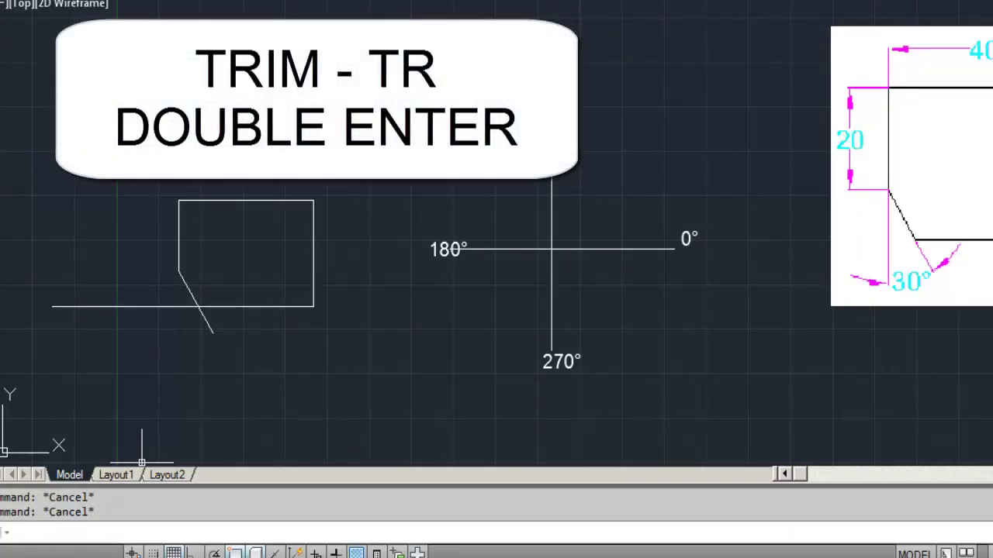
- With TR, trim off the bottom line's left overhang and the diagonal's lower tail
text(tr)
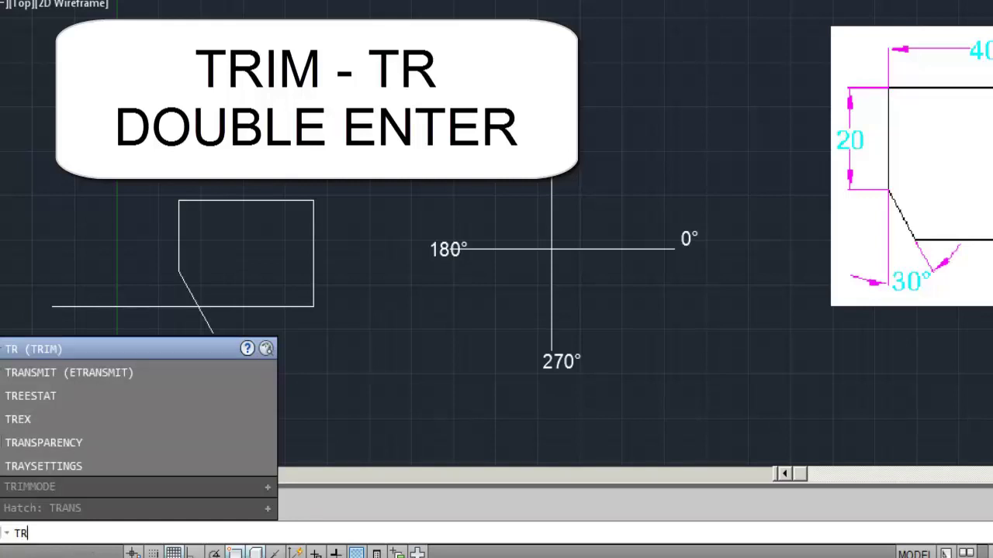
key(Return)
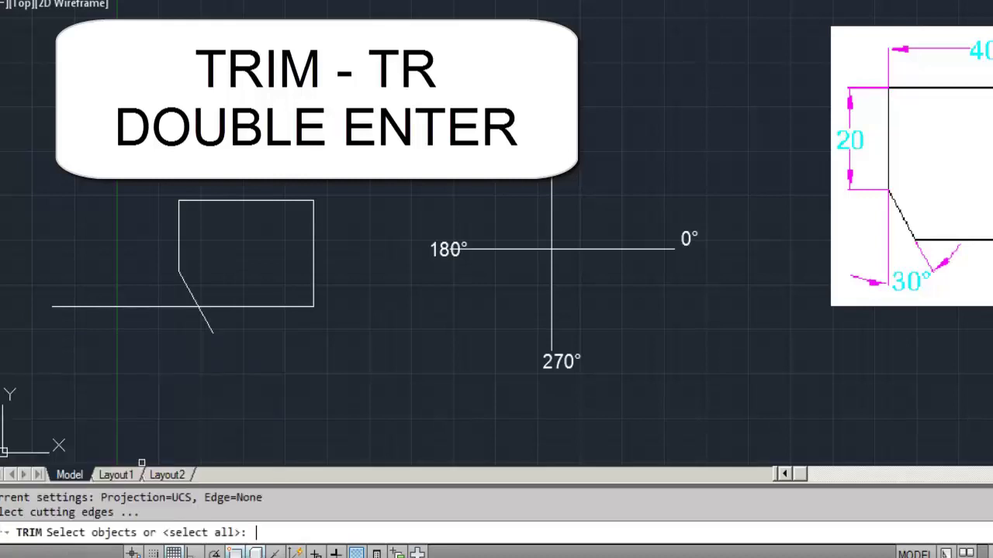
key(Return)
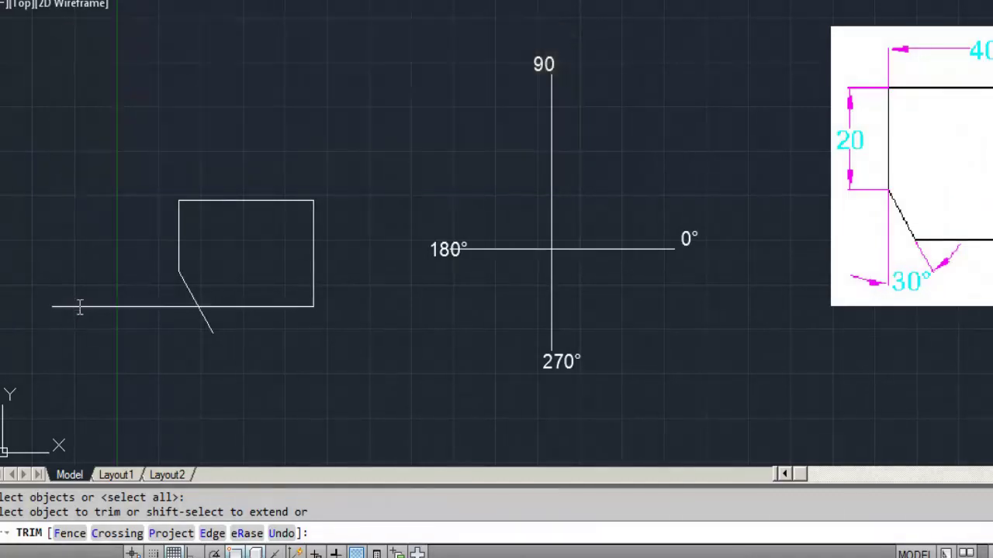
click(80, 307)
click(210, 326)
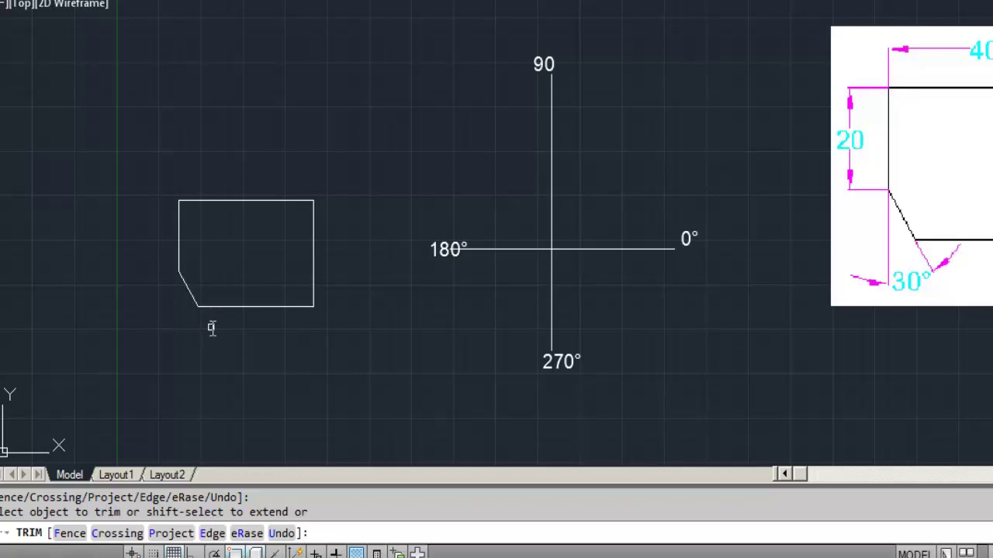
right_click(301, 212)
click(326, 225)
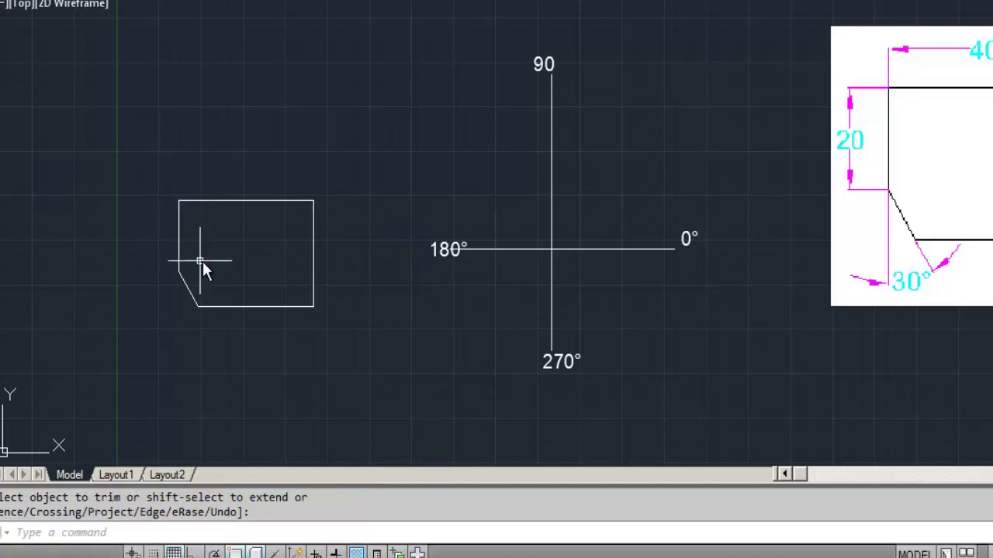
- Add the 40 linear dimension across the top edge with DLI
text(DLI)
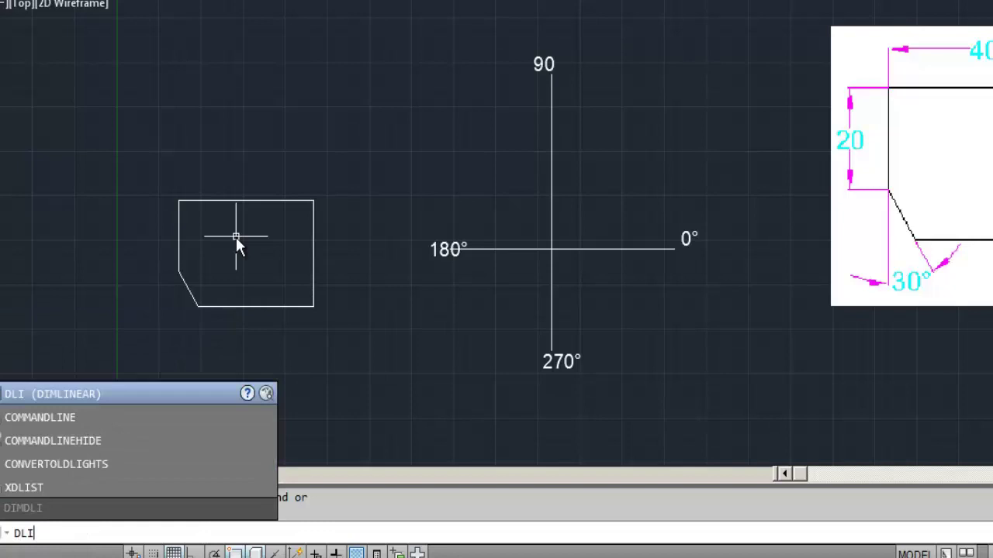
key(Return)
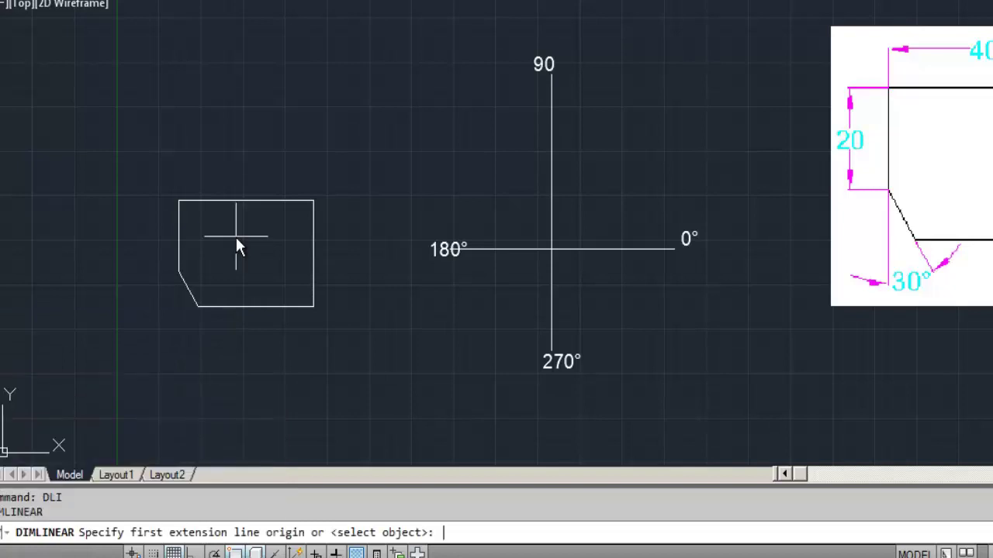
click(178, 200)
click(313, 200)
click(318, 163)
- Add the 30 dimension beside the right edge and the 20 dimension on the left edge
key(Return)
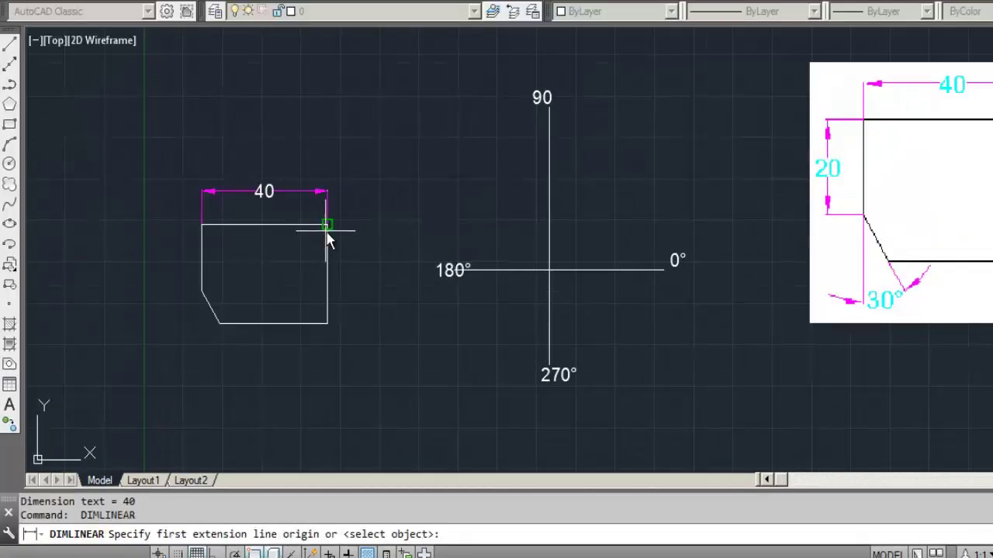
click(327, 224)
click(327, 324)
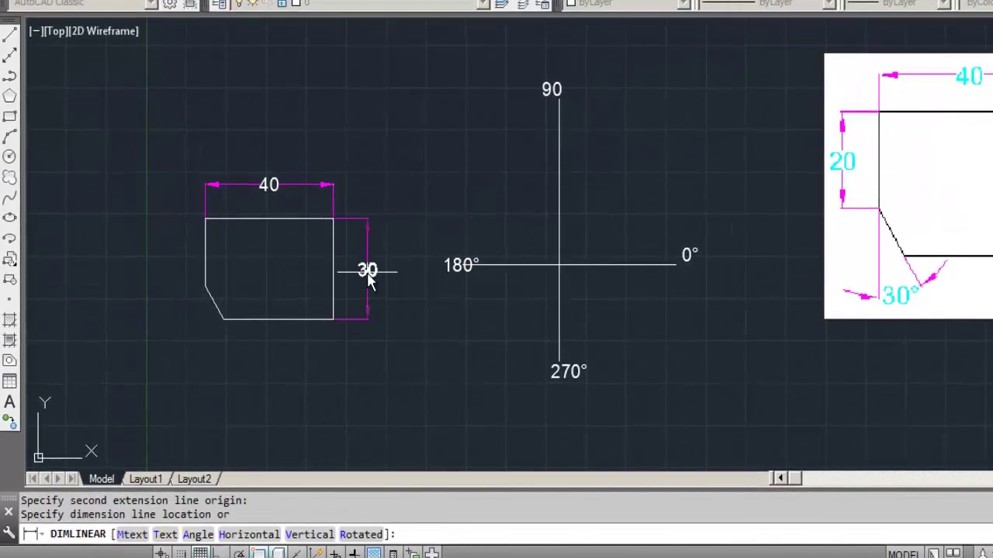
click(361, 282)
key(Return)
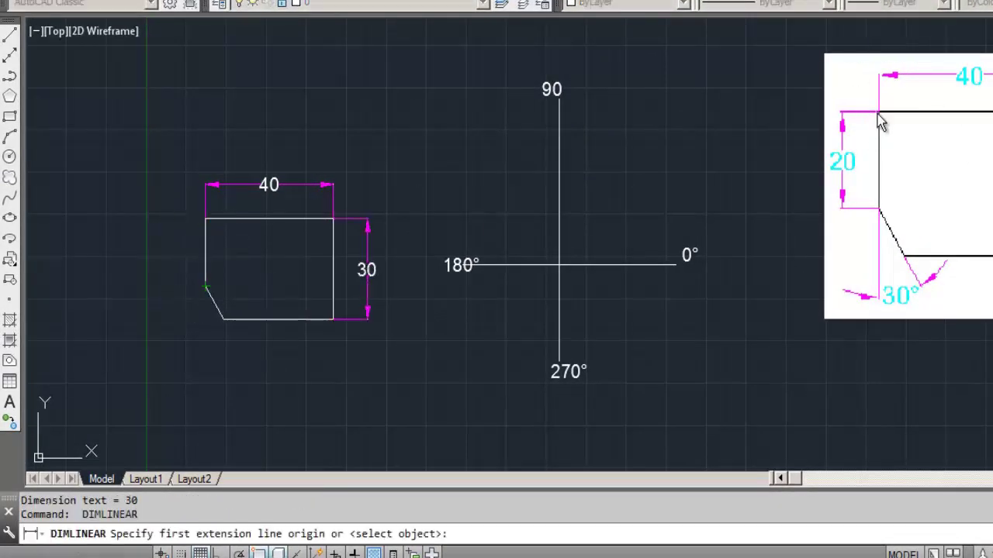
click(206, 219)
click(205, 285)
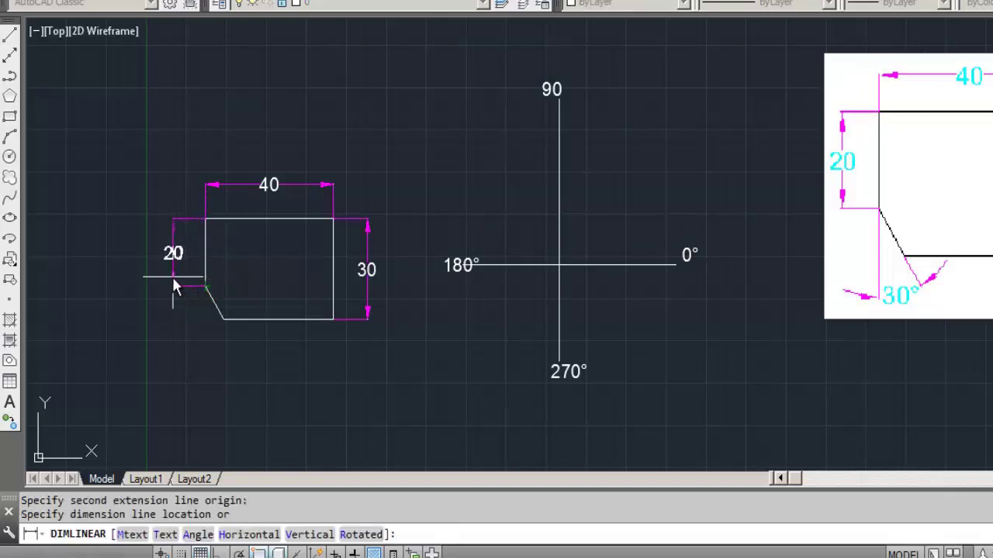
click(174, 279)
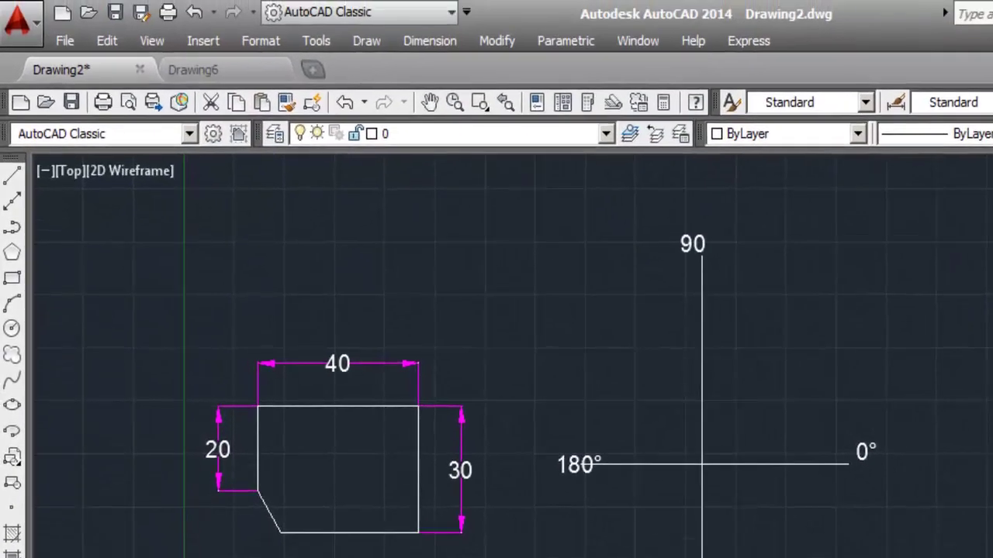
- Dimension the 30° angle between the left vertical edge and the chamfer line using DAN
click(437, 41)
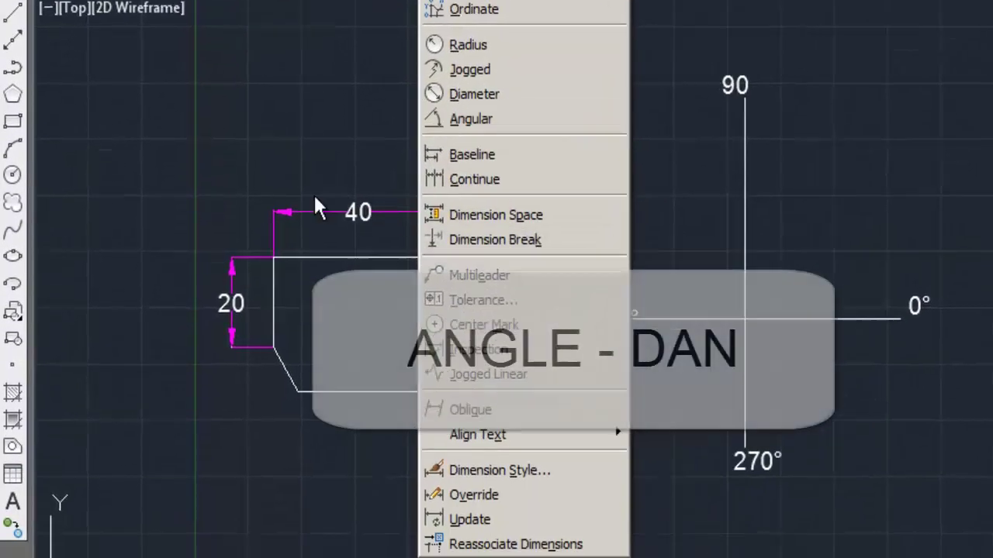
click(313, 192)
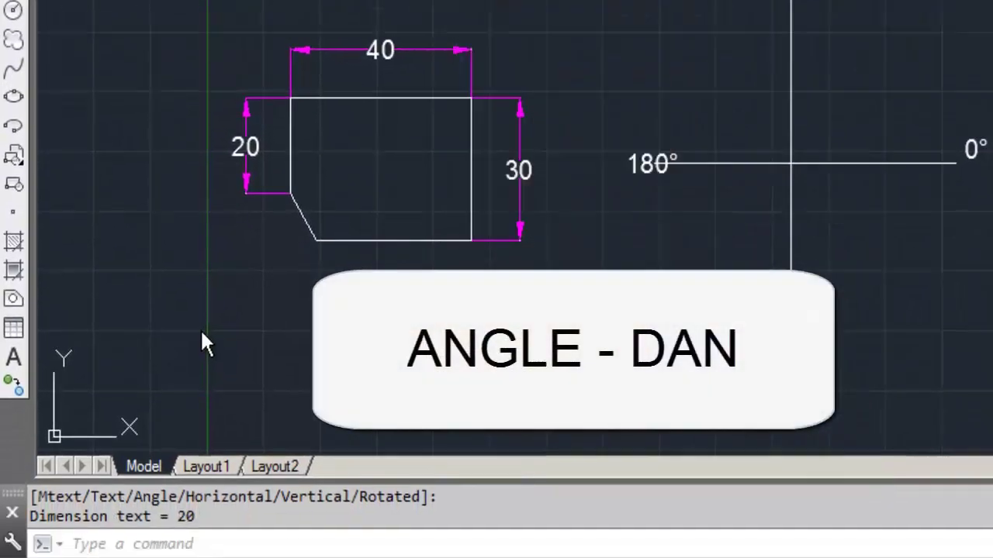
click(179, 317)
click(188, 542)
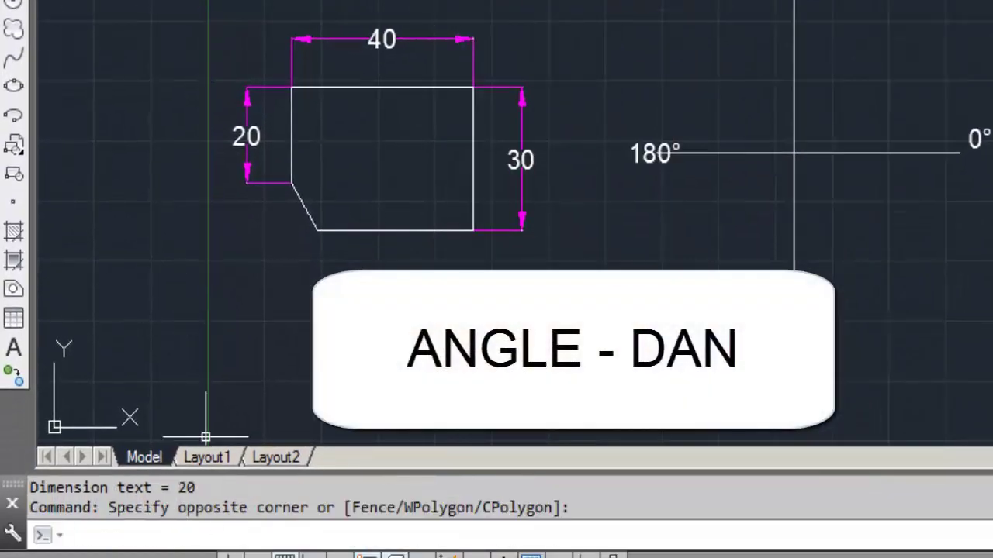
text(dal)
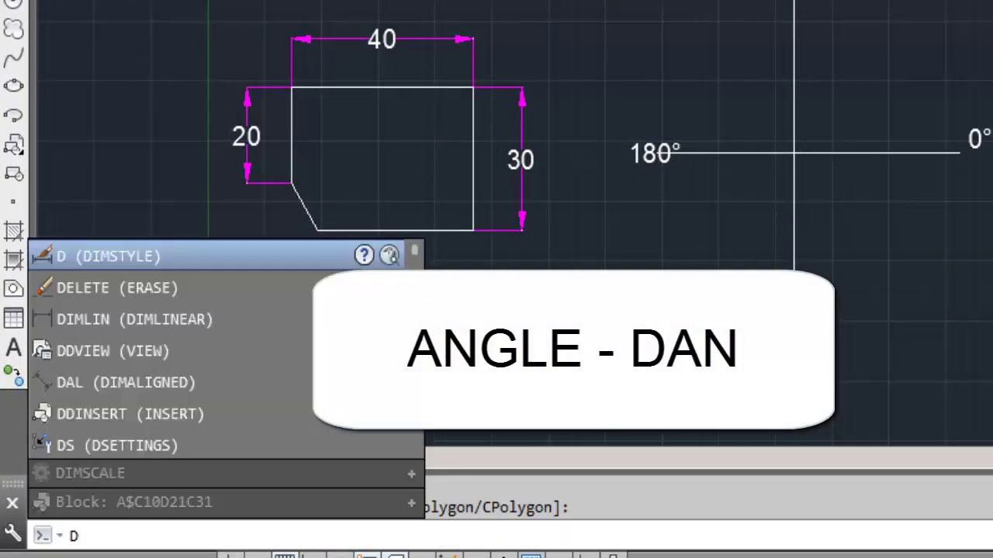
key(BackSpace)
text(n)
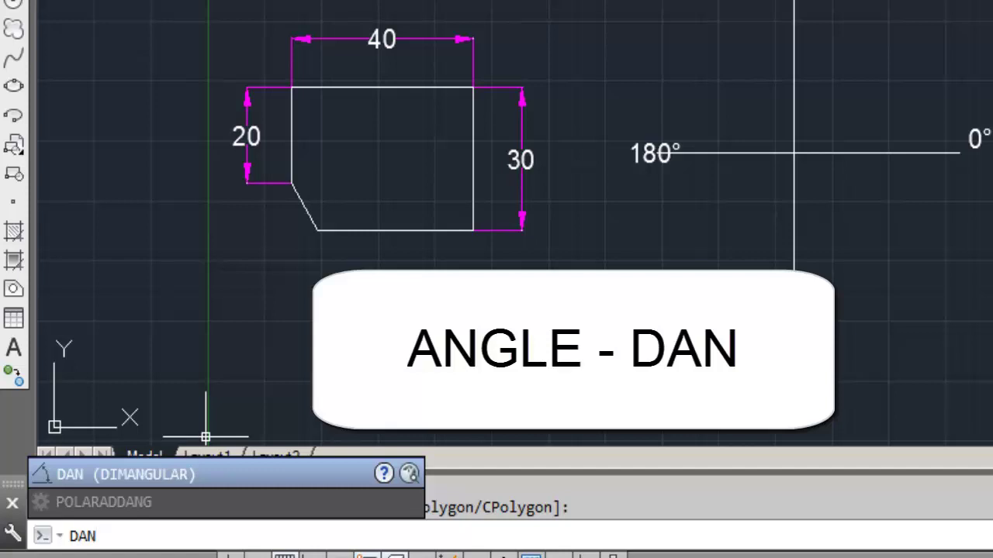
key(Return)
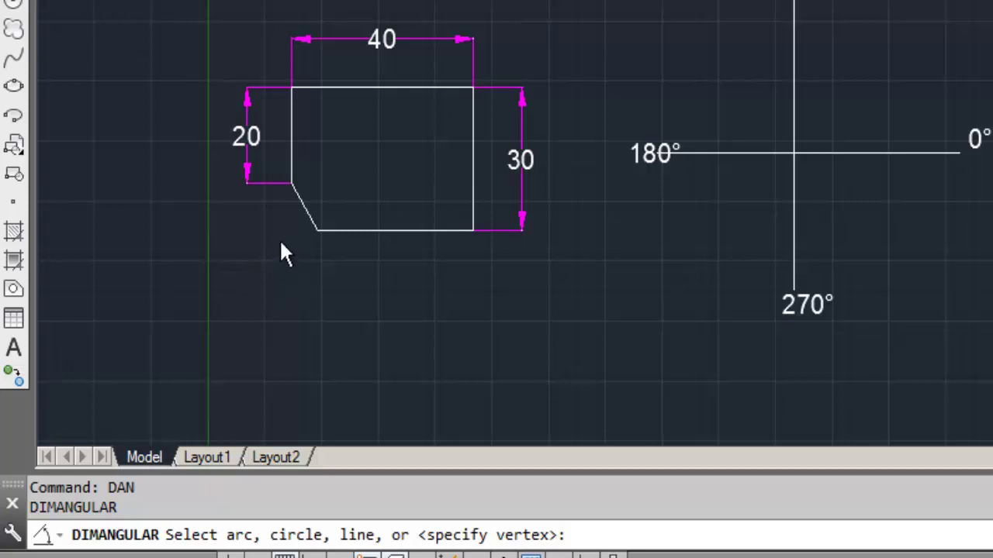
scroll(279, 236, up, 2)
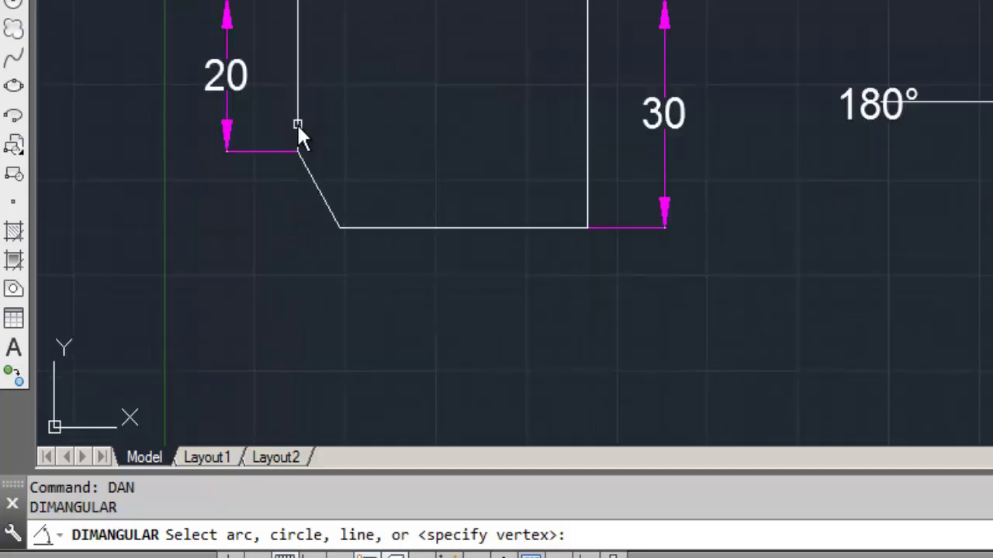
click(297, 124)
click(329, 207)
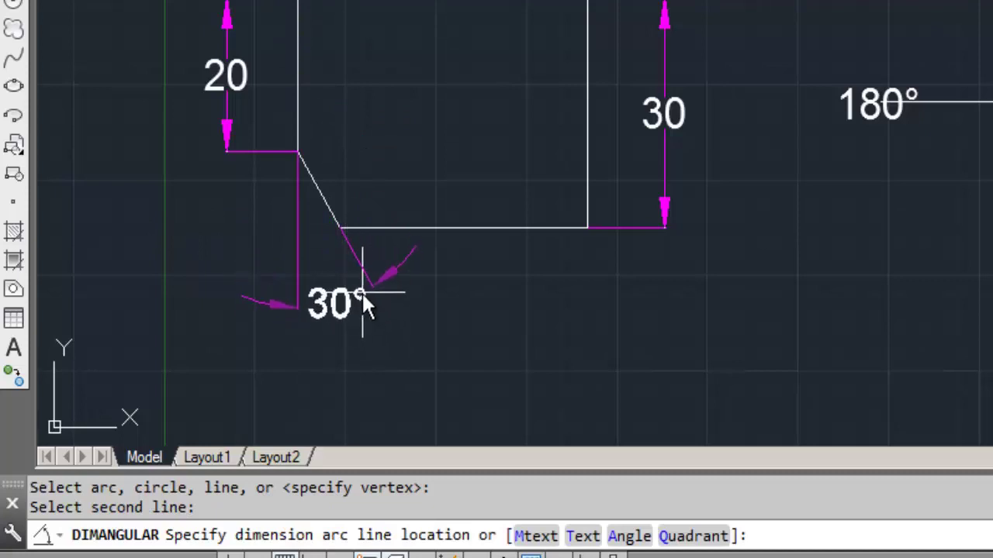
click(359, 289)
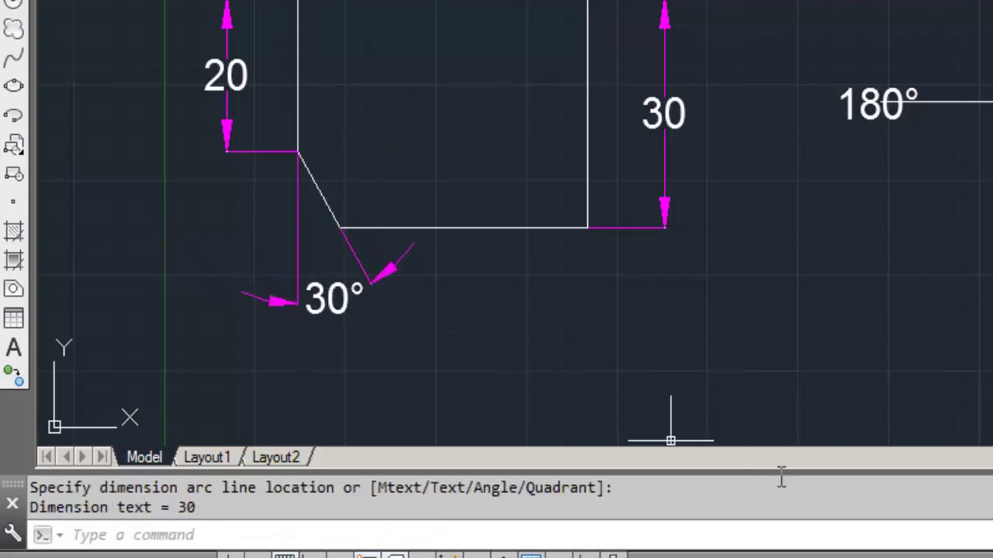